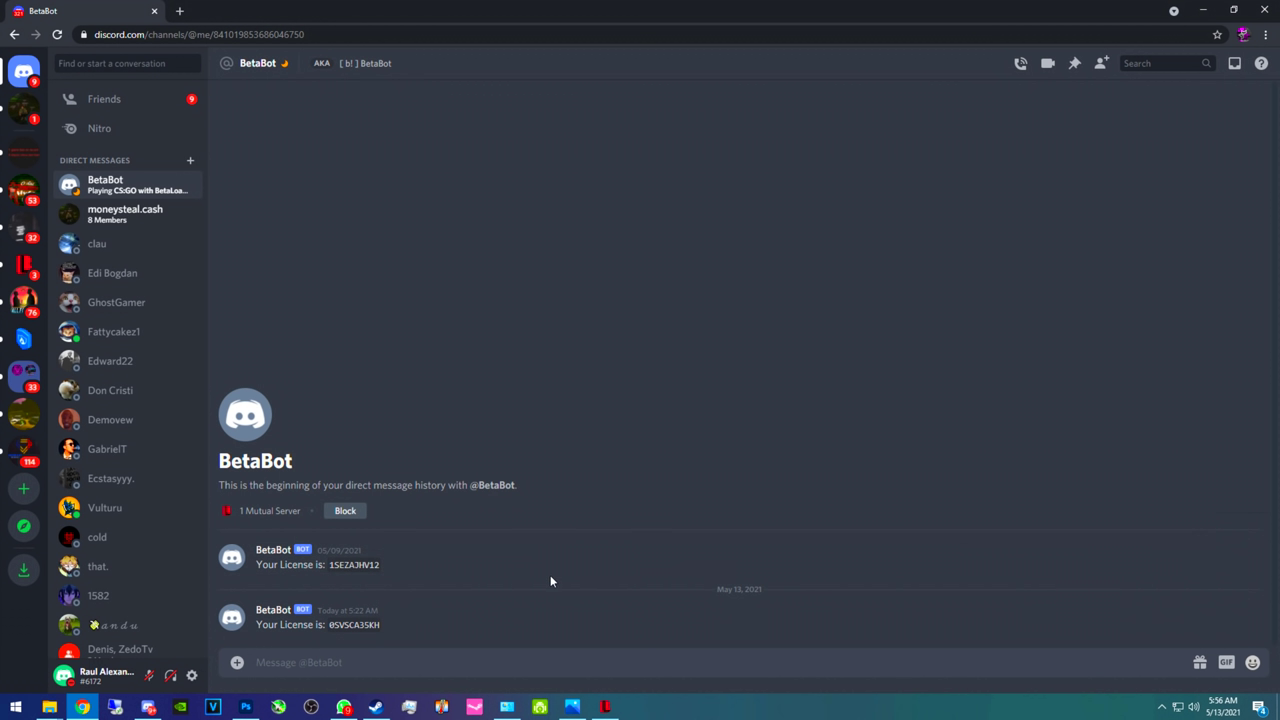
- In the BetaLoader registration form, copy the username field's entry into the Email field
{"action": "left_click", "coordinate": [605, 707]}
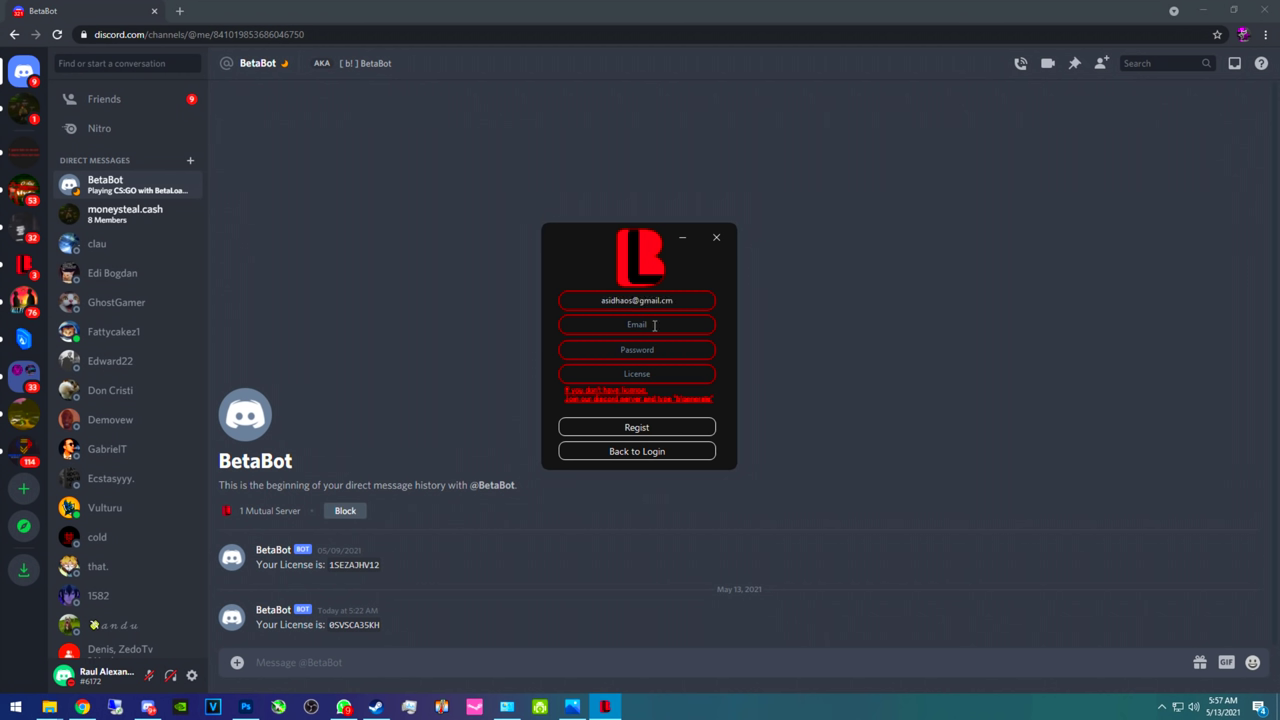
{"action": "left_click_drag", "start_coordinate": [679, 311], "coordinate": [605, 308]}
{"action": "key", "text": "ctrl+c"}
{"action": "left_click", "coordinate": [659, 326]}
{"action": "key", "text": "ctrl+v"}
- Copy the license key from BetaBot's latest message into the registration form's License field and fill in the account password
{"action": "double_click", "coordinate": [362, 625]}
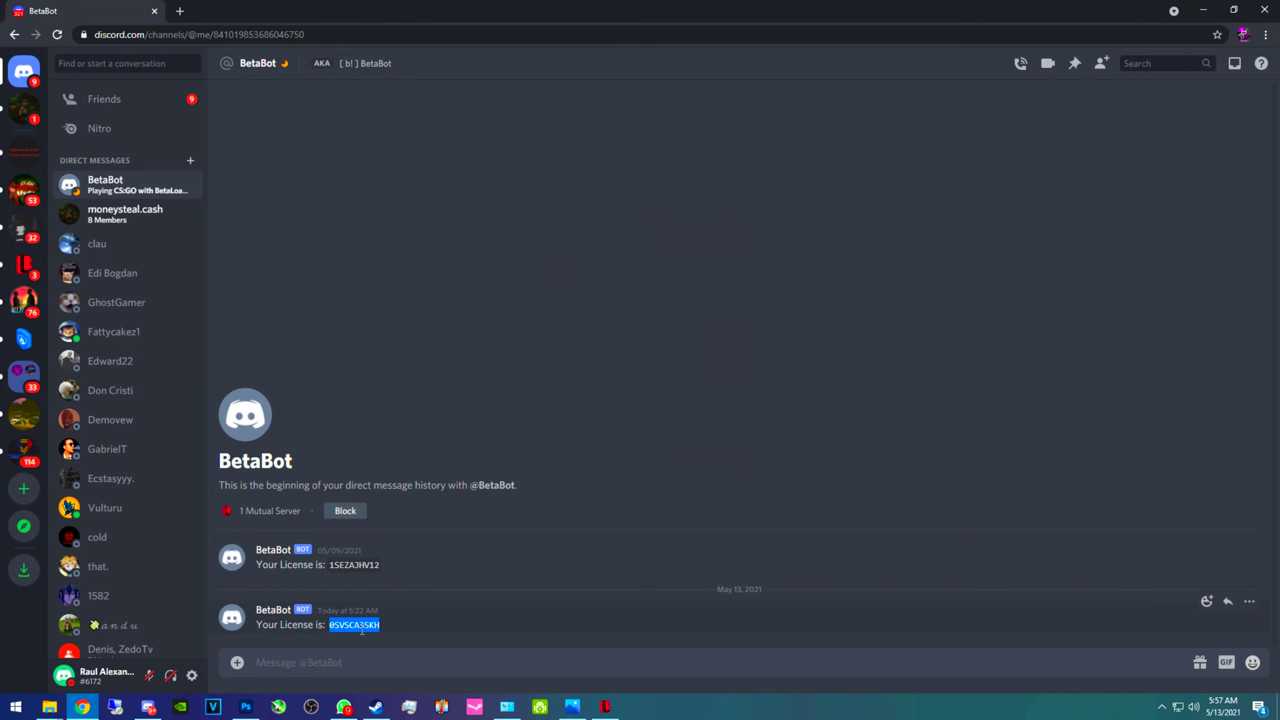
{"action": "left_click", "coordinate": [605, 706]}
{"action": "left_click", "coordinate": [657, 376]}
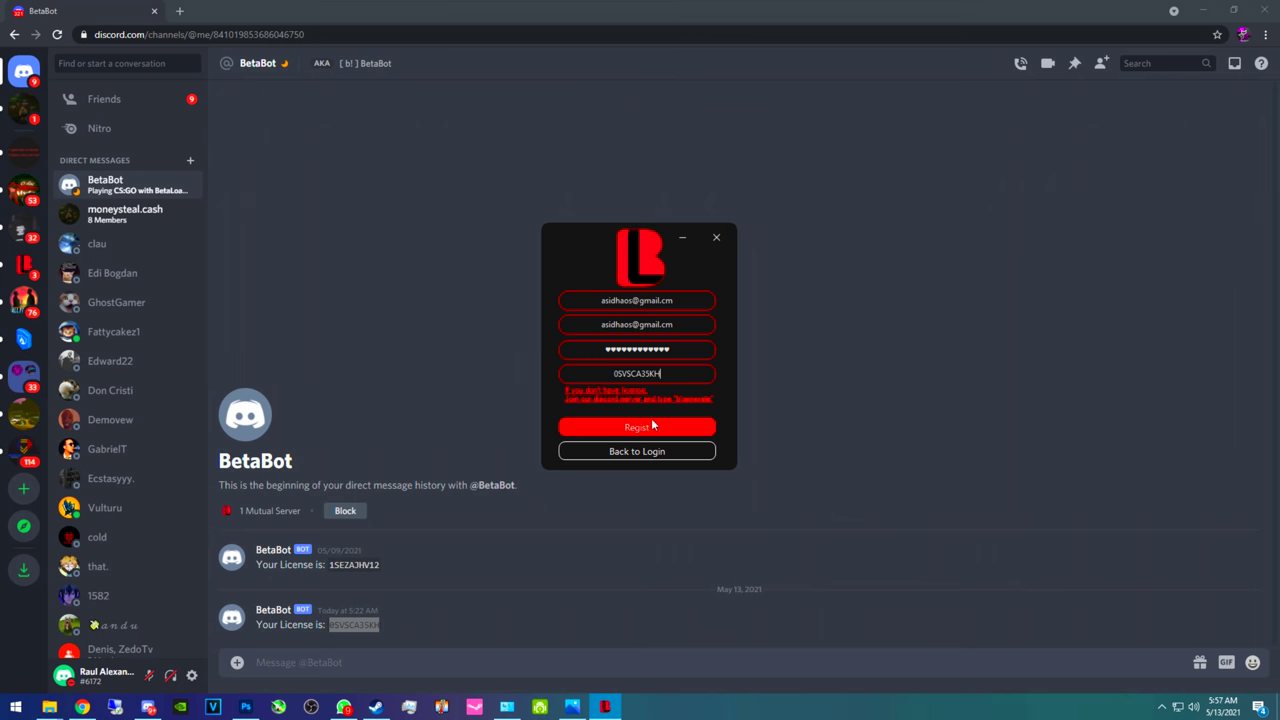
- Return to the login form, minimize the browser, and close the developer's notice shown after signing in to BetaLoader
{"action": "left_click", "coordinate": [634, 451]}
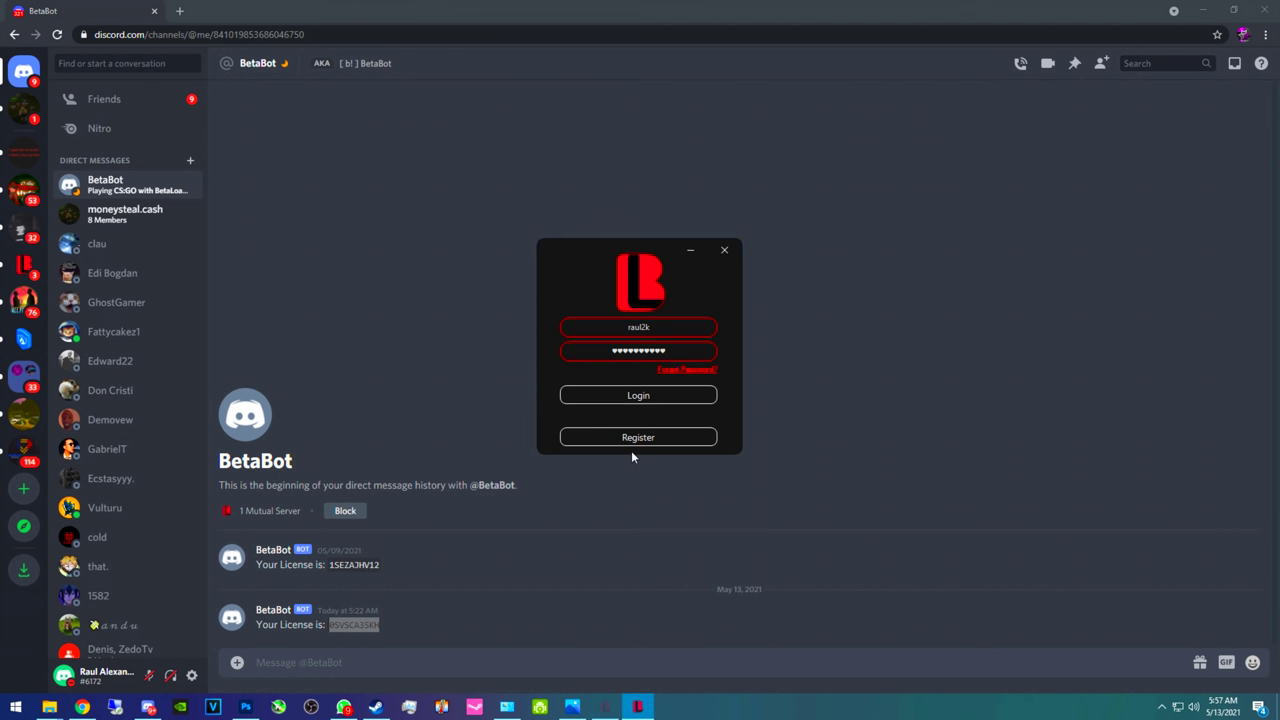
{"action": "left_click", "coordinate": [1202, 10]}
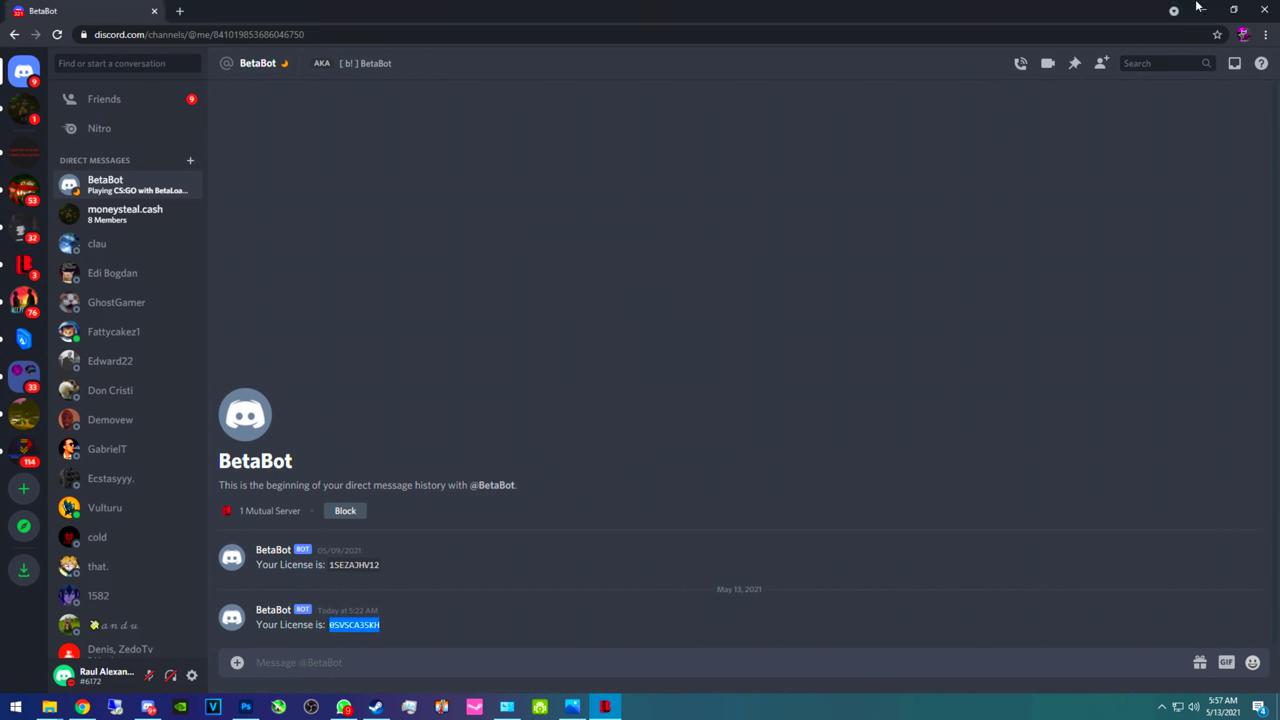
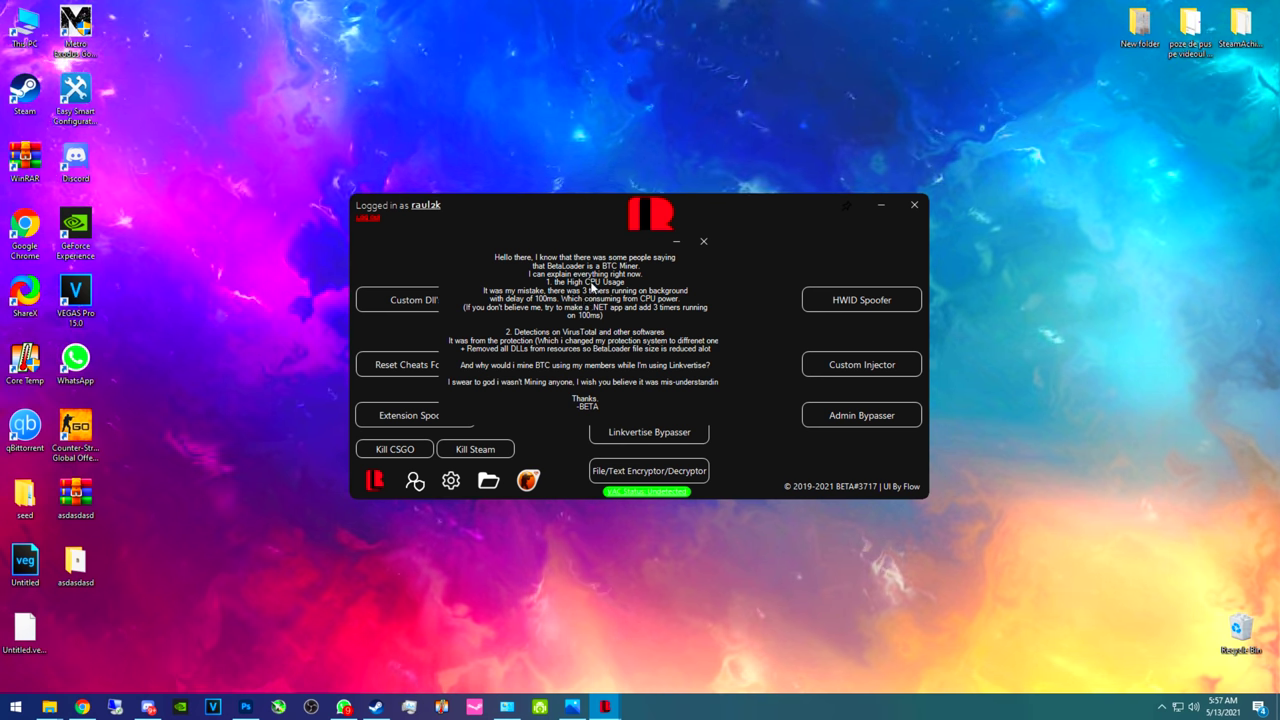
{"action": "left_click", "coordinate": [703, 241]}
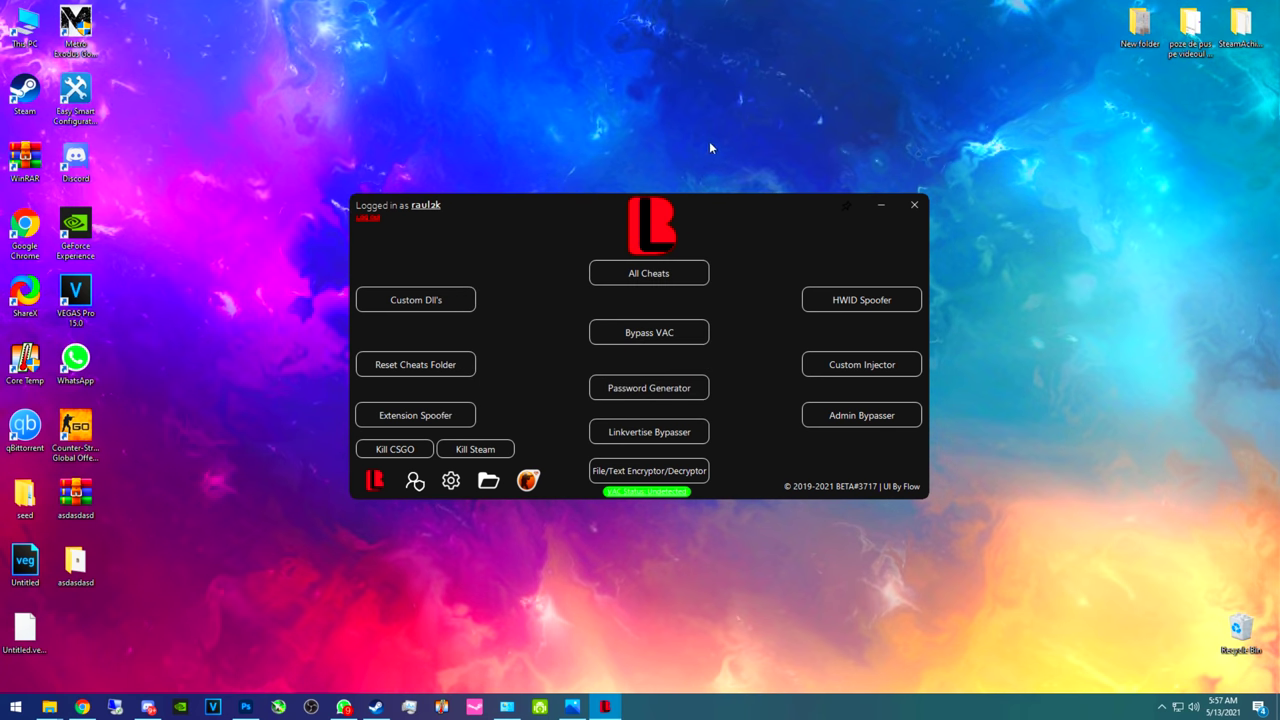
- Switch to Task Manager, sort the processes by CPU, and examine BetaLoader's resource usage
{"action": "right_click", "coordinate": [720, 707]}
{"action": "left_click", "coordinate": [760, 649]}
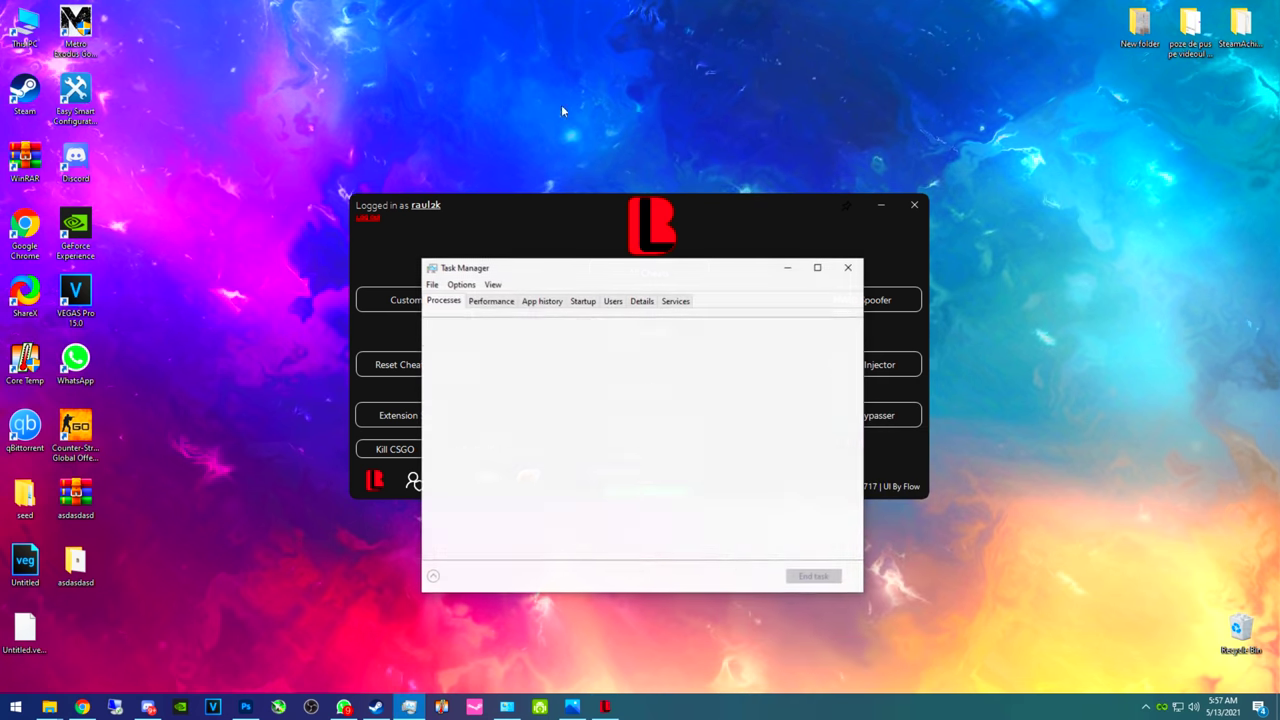
{"action": "left_click", "coordinate": [490, 301]}
{"action": "left_click_drag", "start_coordinate": [651, 265], "coordinate": [903, 256]}
{"action": "left_click", "coordinate": [695, 292]}
{"action": "left_click_drag", "start_coordinate": [731, 252], "coordinate": [810, 133]}
{"action": "left_click", "coordinate": [1007, 204]}
{"action": "left_click", "coordinate": [1007, 204]}
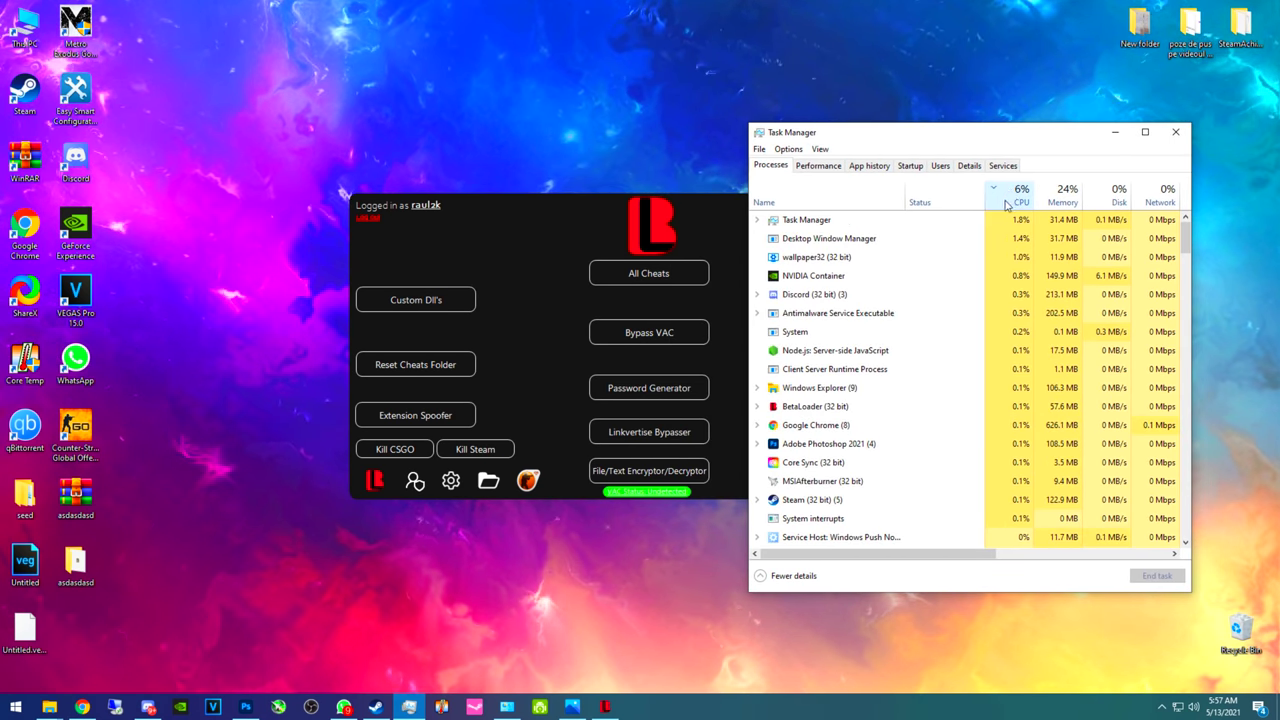
{"action": "mouse_move", "coordinate": [620, 712]}
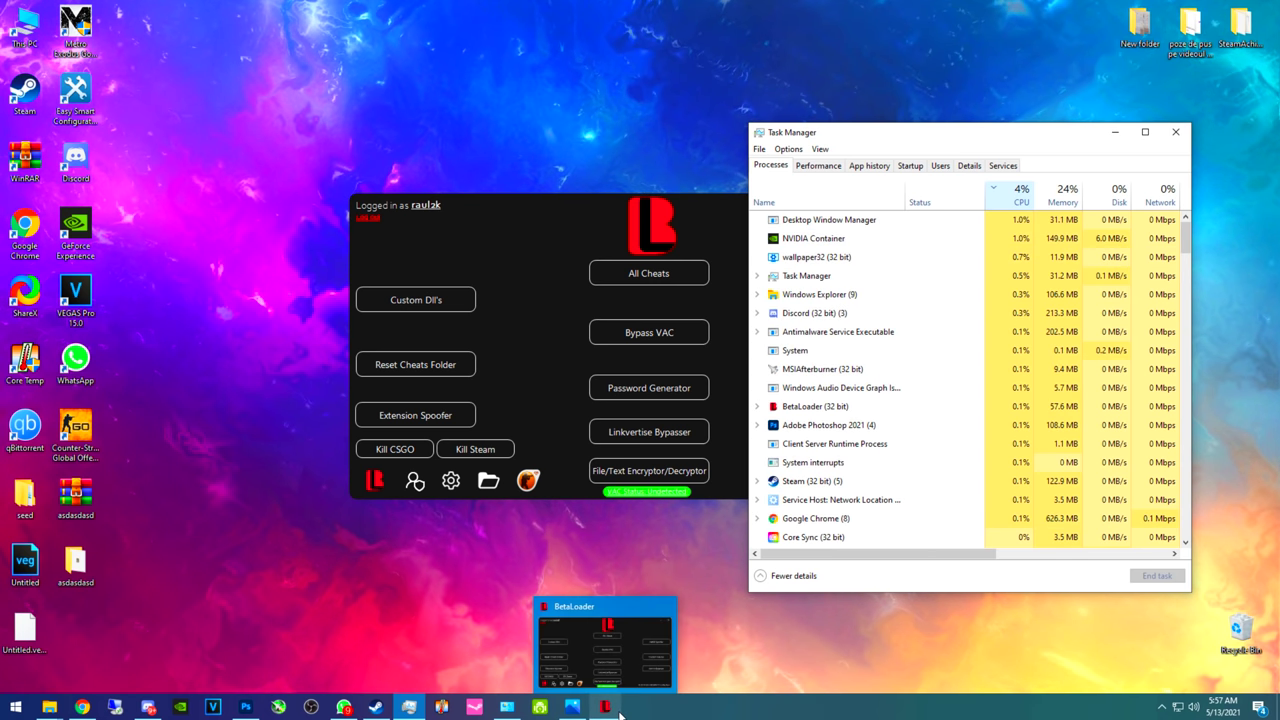
{"action": "left_click", "coordinate": [1057, 520]}
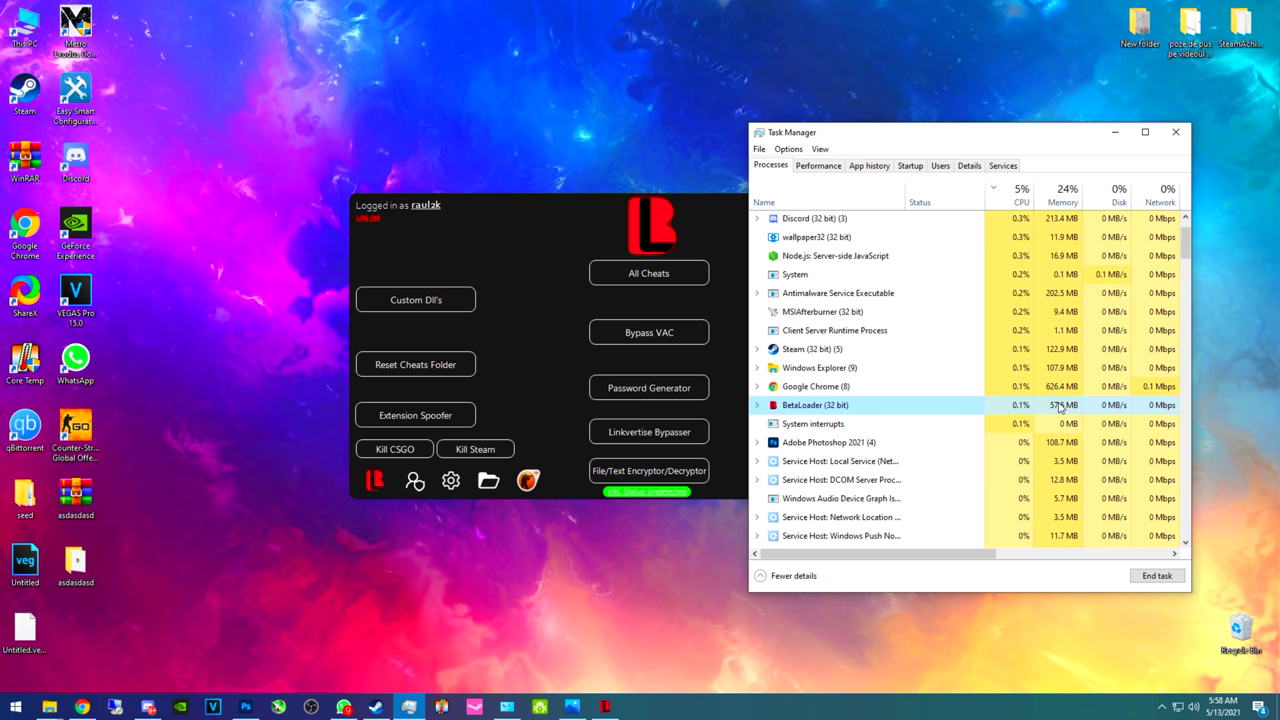
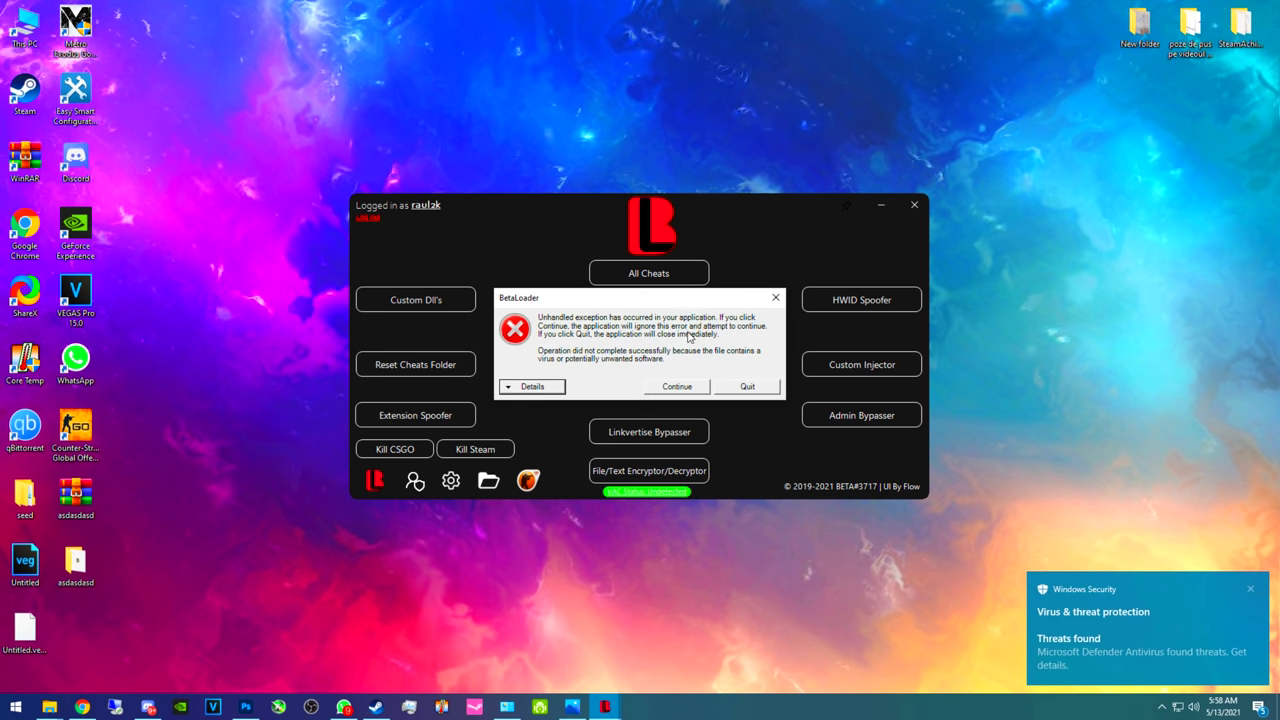
- Continue past the unhandled exception error and open the list of all cheats
{"action": "left_click", "coordinate": [677, 386]}
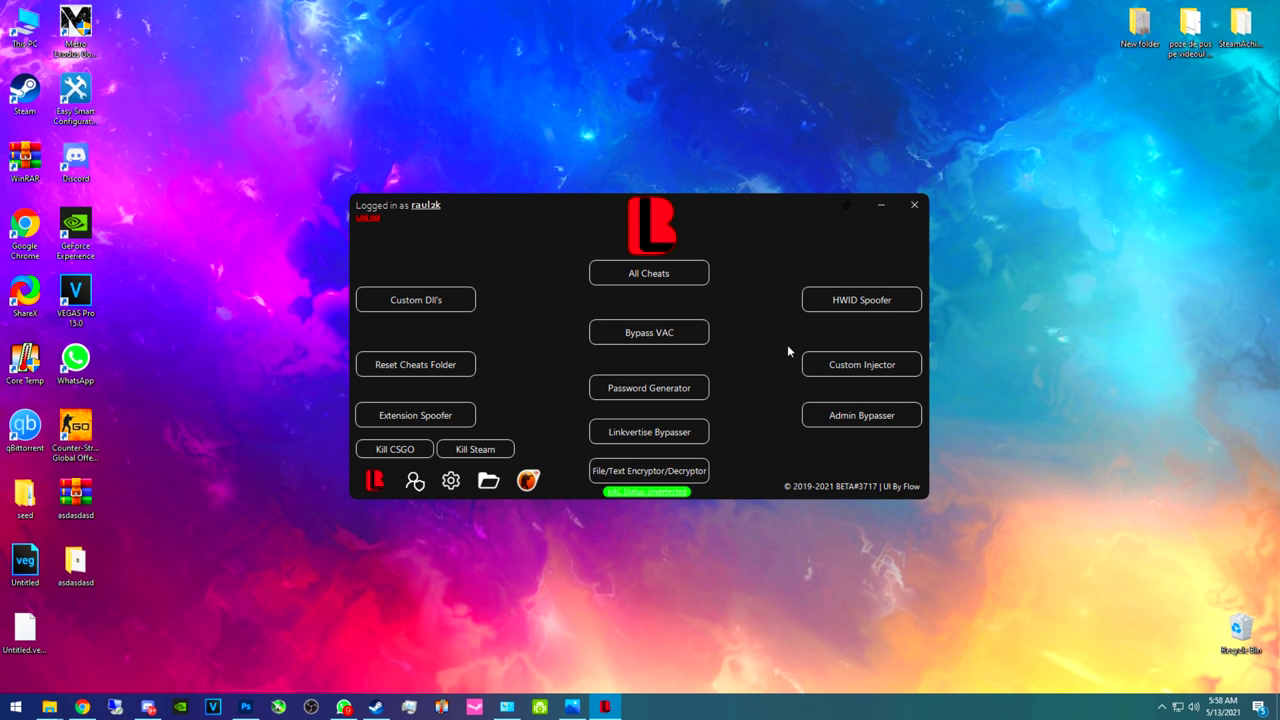
{"action": "left_click", "coordinate": [646, 274]}
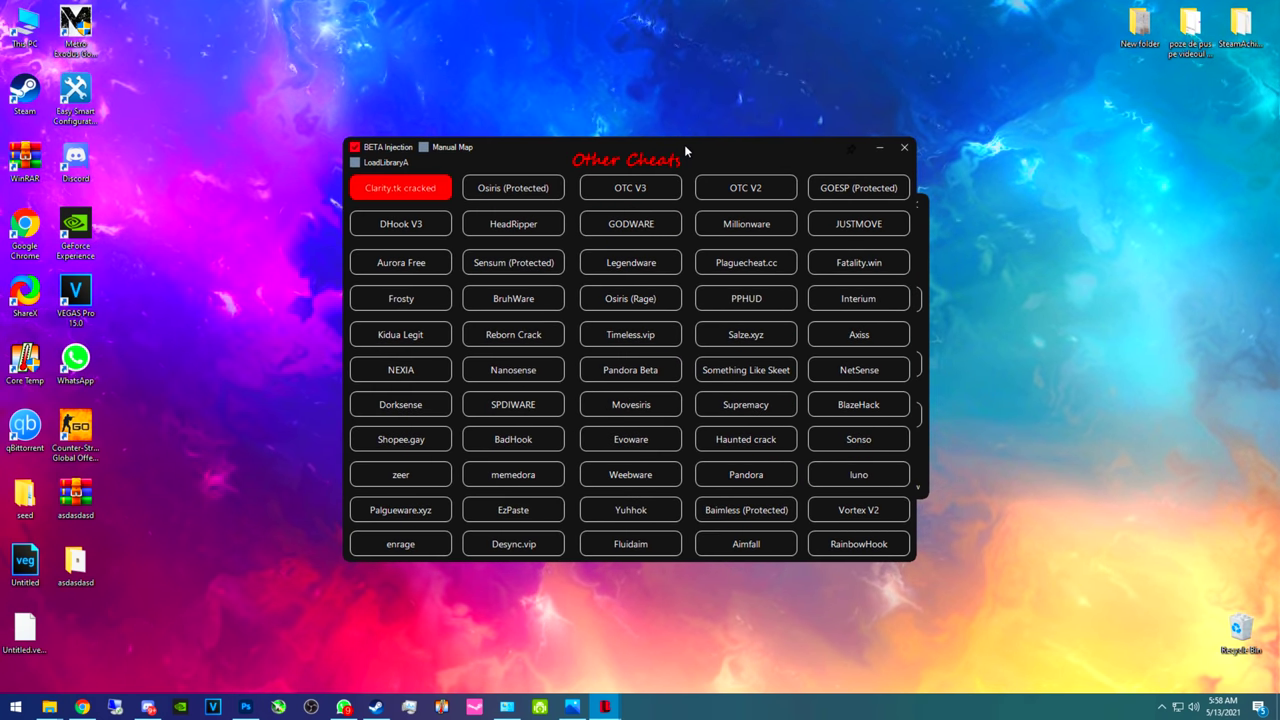
{"action": "left_click_drag", "start_coordinate": [685, 146], "coordinate": [674, 163]}
- Examine the detection status of listed cheats such as OTC V3, Plaguecheat.cc, GODWARE and Osiris (Rage)
{"action": "left_click", "coordinate": [621, 205]}
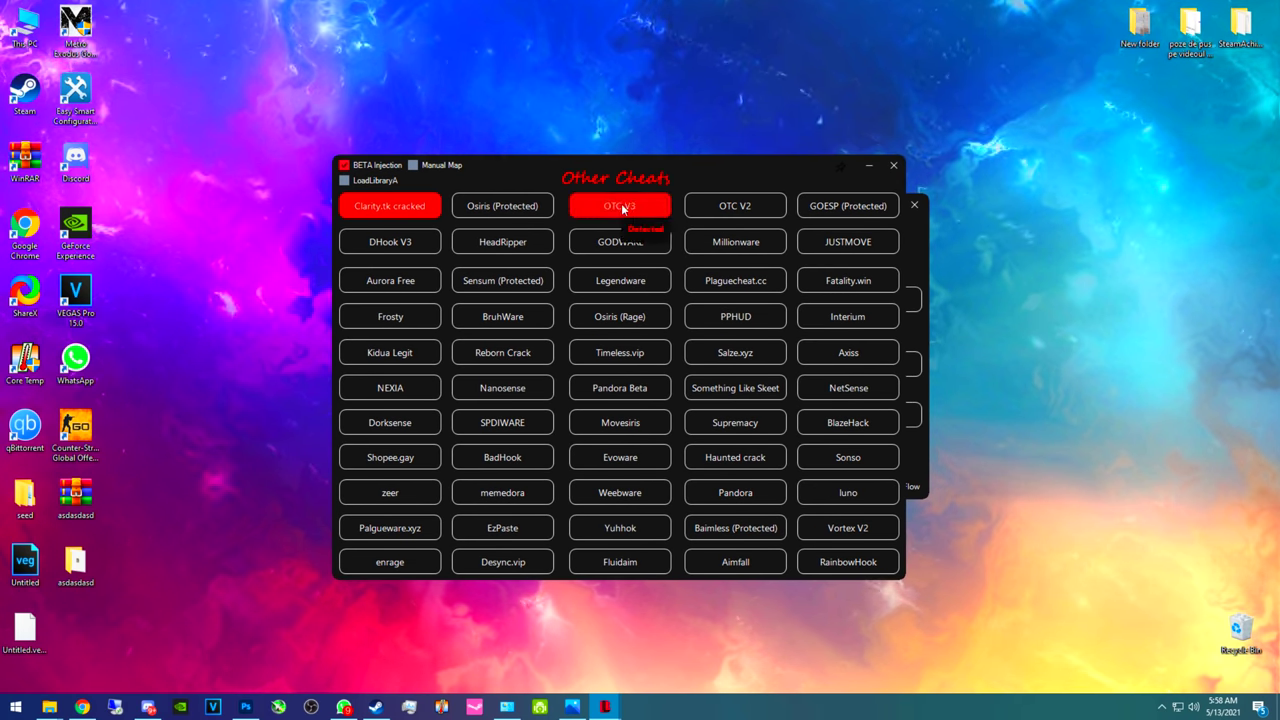
{"action": "left_click_drag", "start_coordinate": [589, 172], "coordinate": [596, 181]}
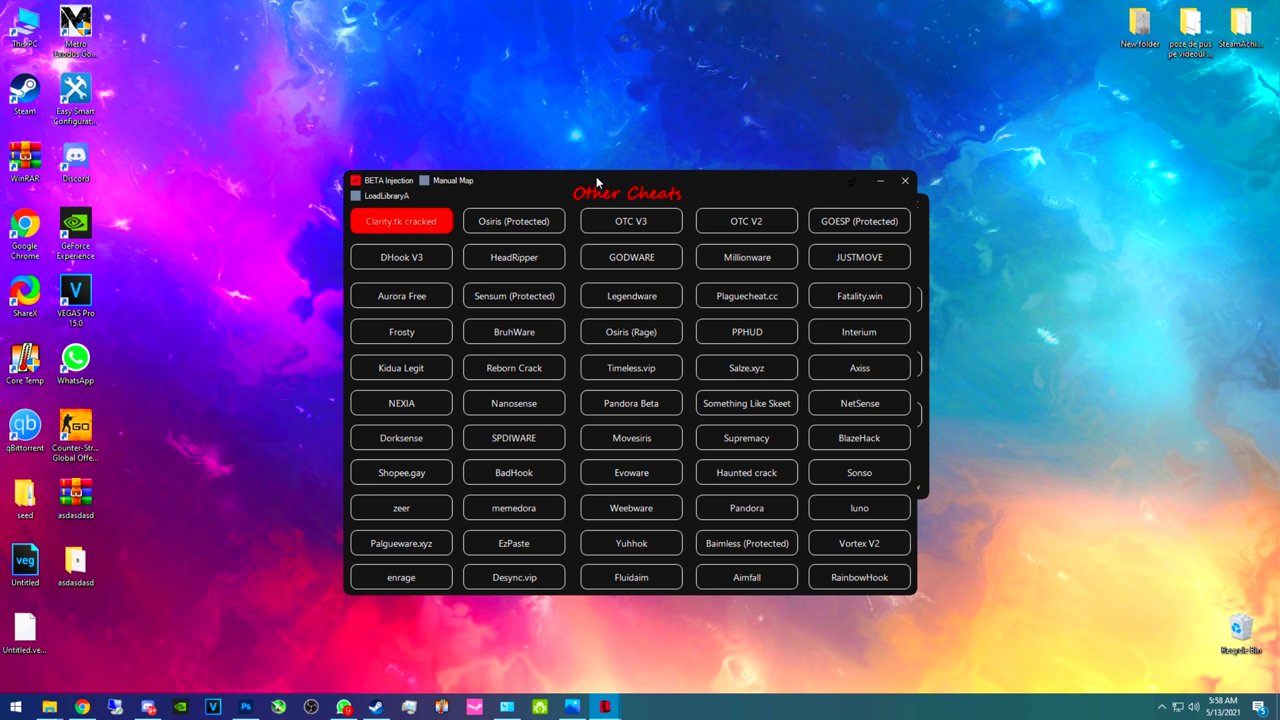
{"action": "left_click", "coordinate": [628, 221]}
{"action": "left_click", "coordinate": [731, 296]}
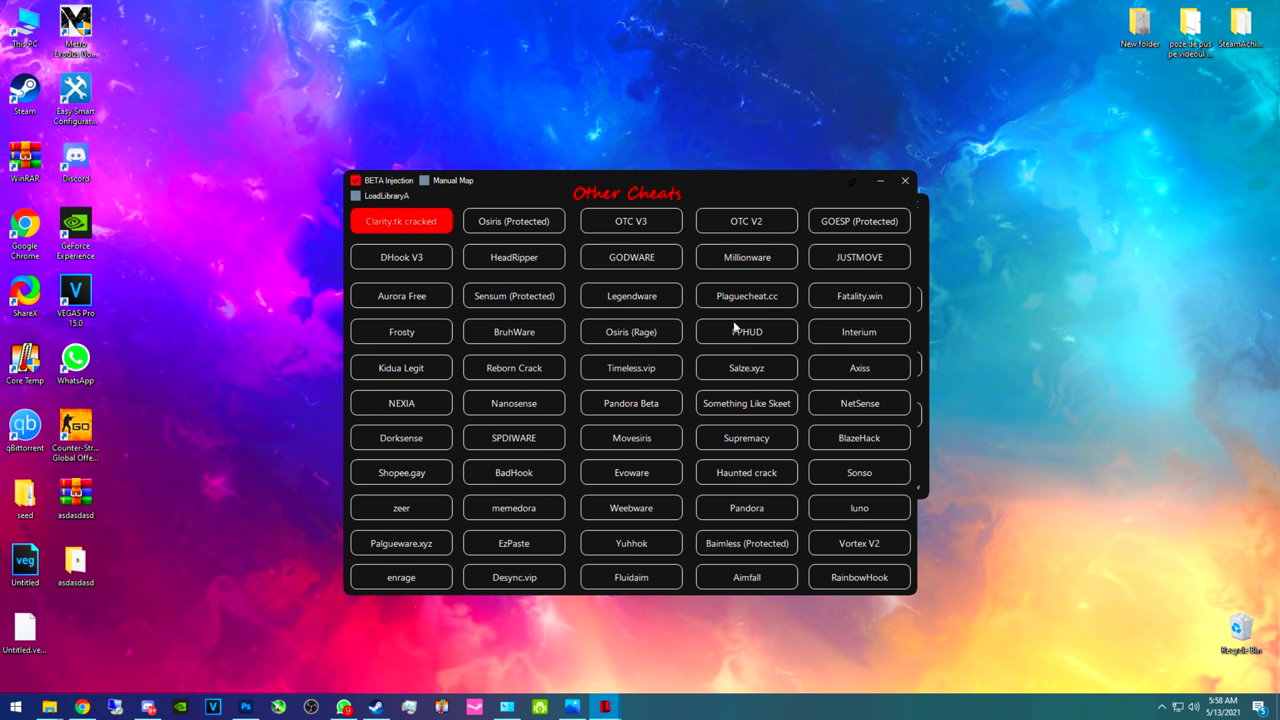
{"action": "left_click", "coordinate": [745, 296]}
{"action": "left_click", "coordinate": [624, 223]}
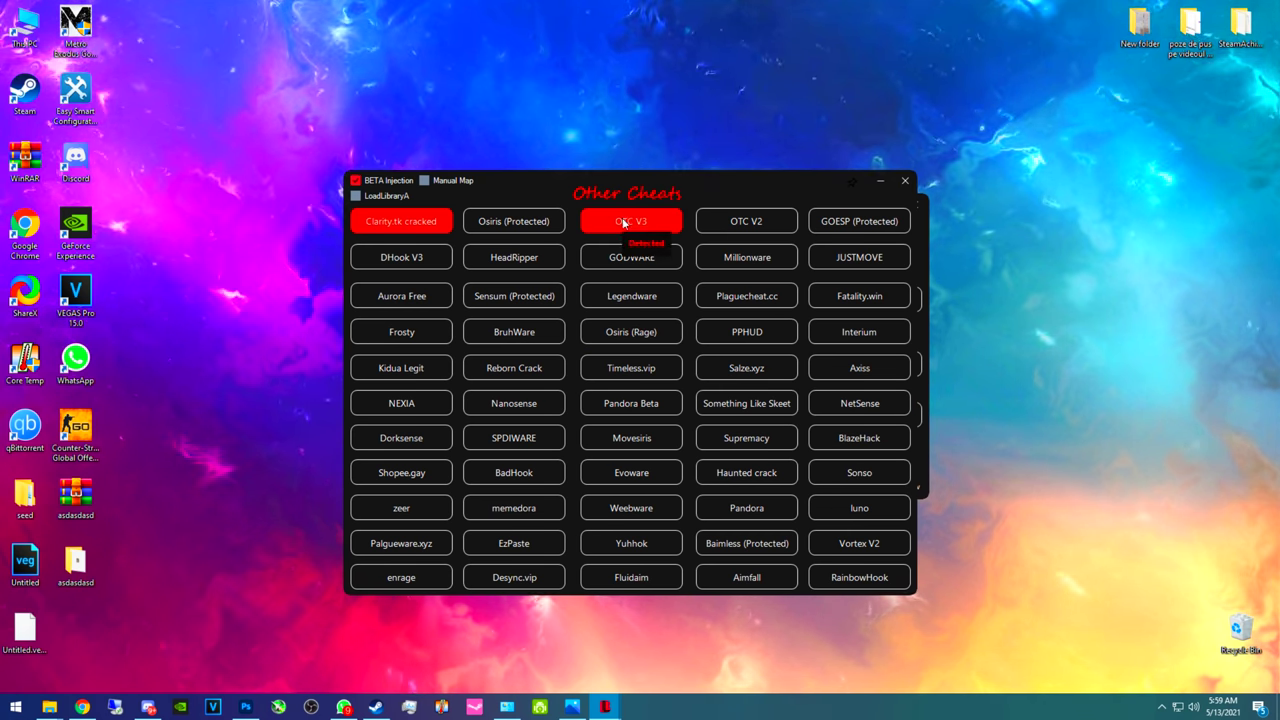
{"action": "left_click", "coordinate": [624, 258]}
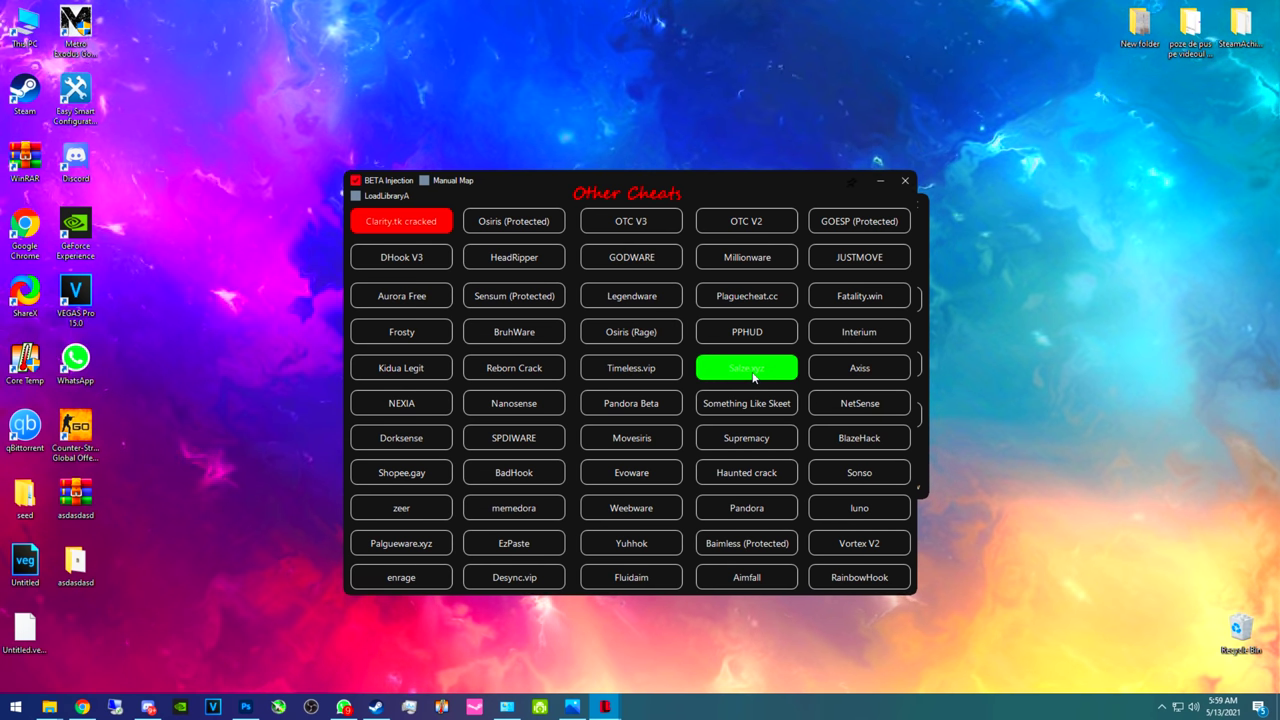
{"action": "left_click", "coordinate": [612, 330]}
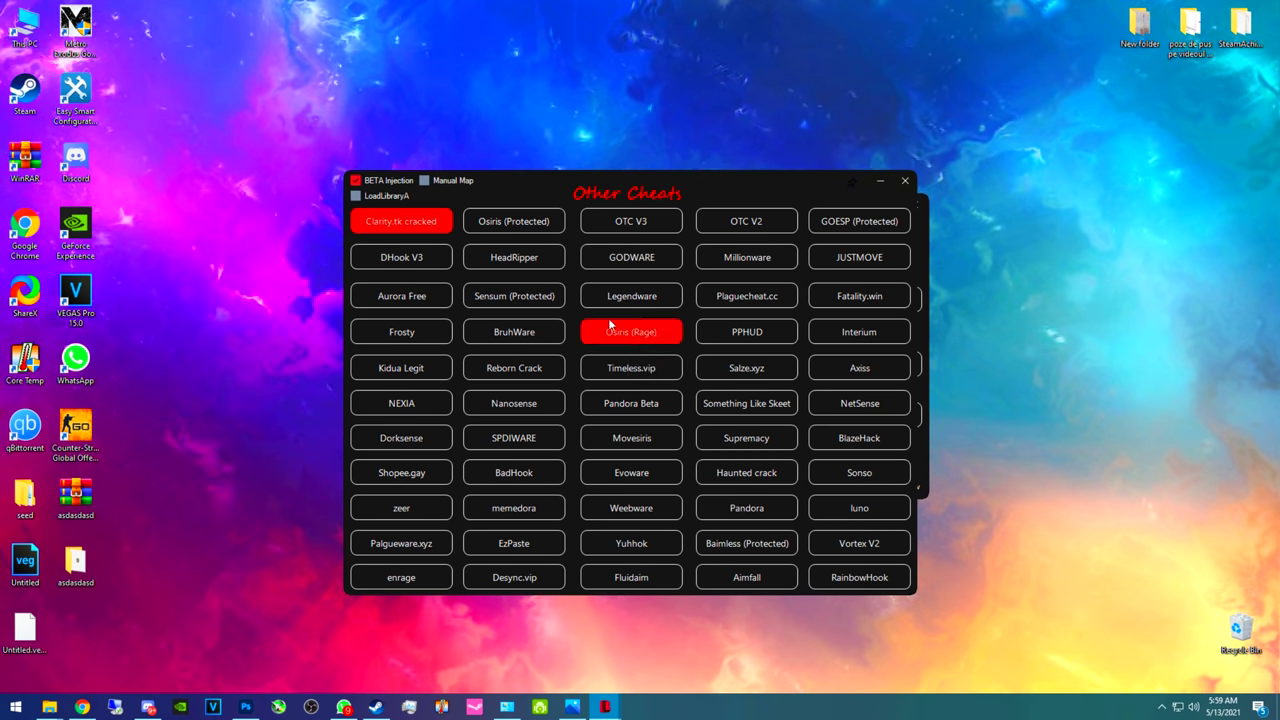
{"action": "left_click", "coordinate": [596, 218]}
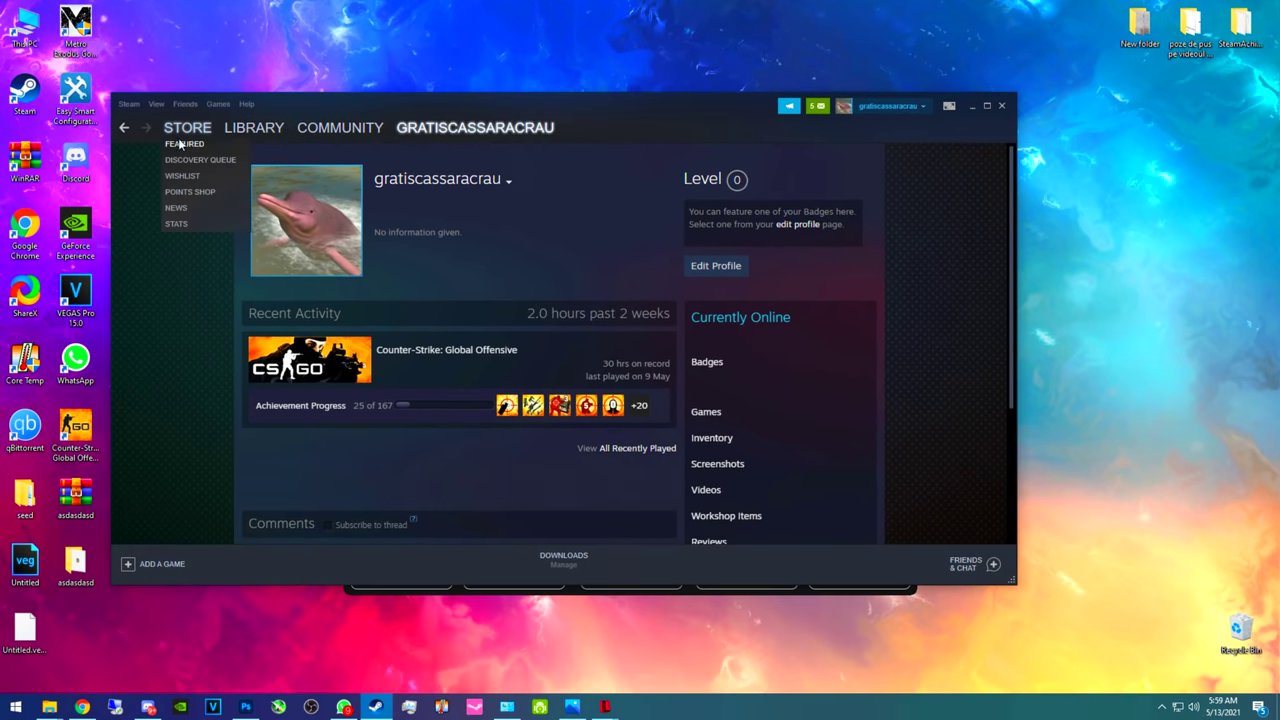
- Launch Counter-Strike: Global Offensive from the Steam library
{"action": "left_click", "coordinate": [254, 127]}
{"action": "left_click", "coordinate": [250, 429]}
{"action": "left_click", "coordinate": [376, 381]}
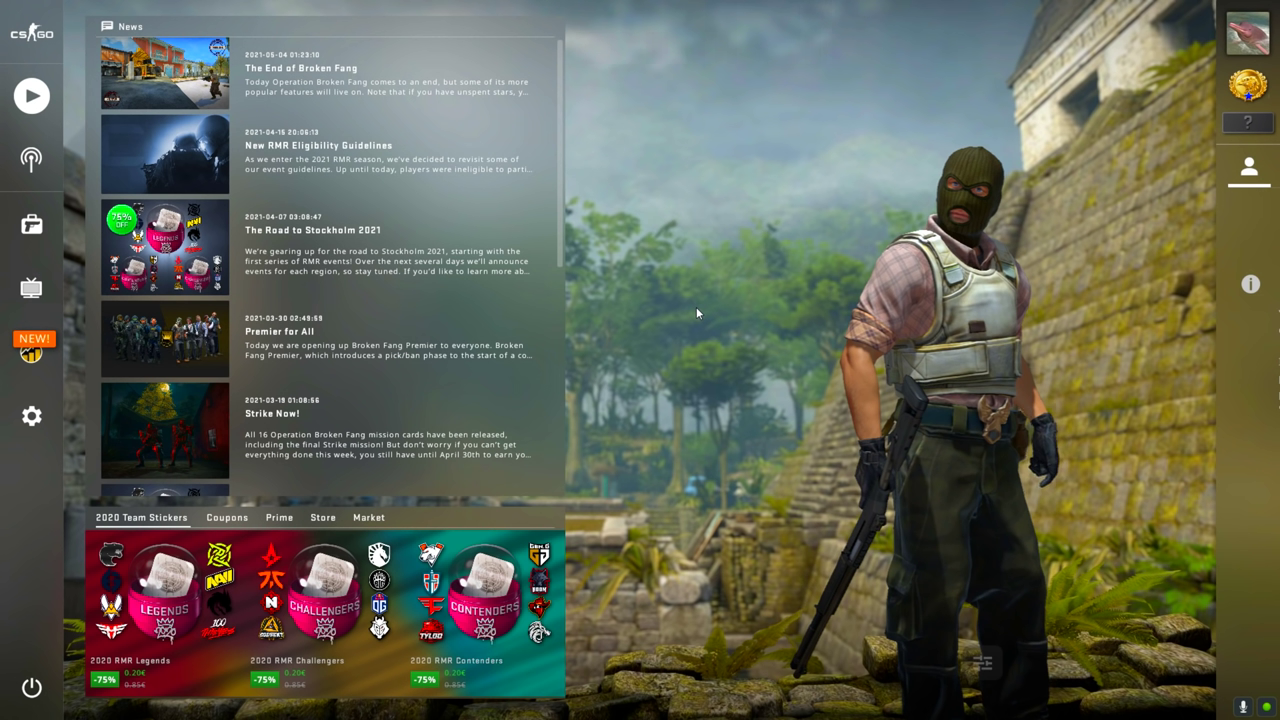
- Review the account's rank and recent match results, including the latest Dust II match, and return to the game's home screen
{"action": "mouse_move", "coordinate": [1110, 109]}
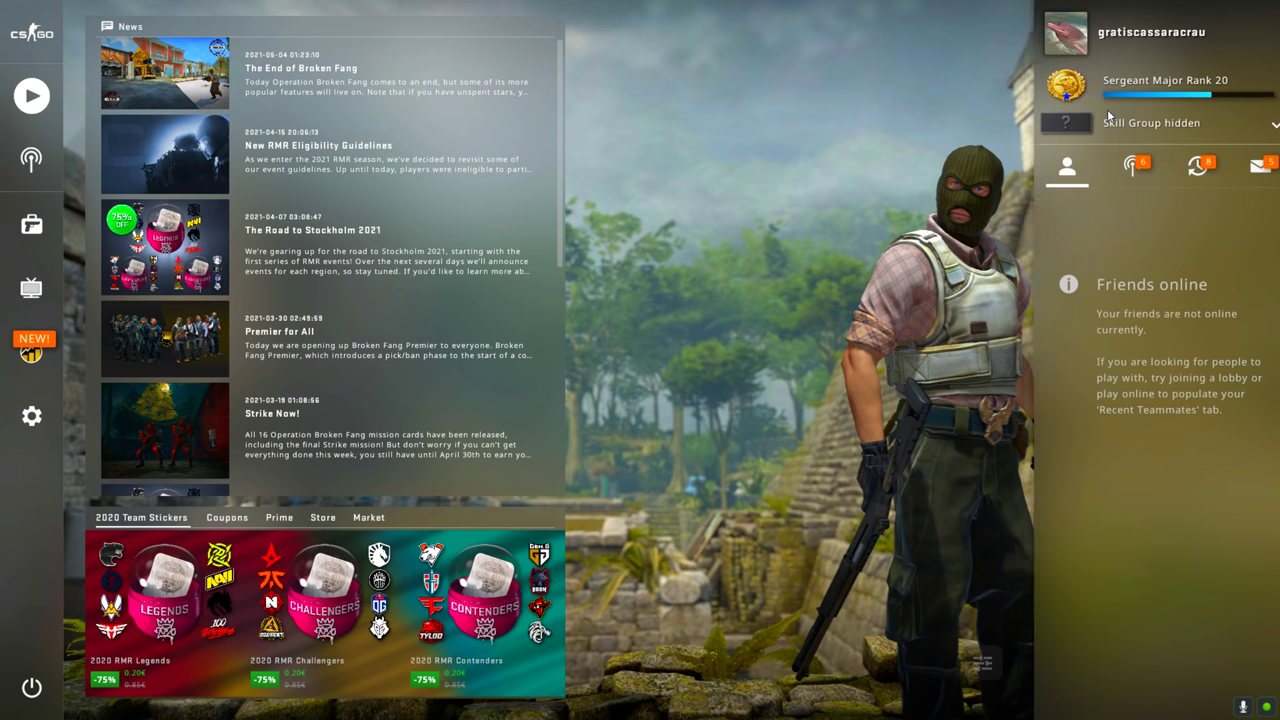
{"action": "left_click", "coordinate": [31, 288]}
{"action": "left_click", "coordinate": [170, 92]}
{"action": "left_click", "coordinate": [175, 213]}
{"action": "left_click", "coordinate": [175, 145]}
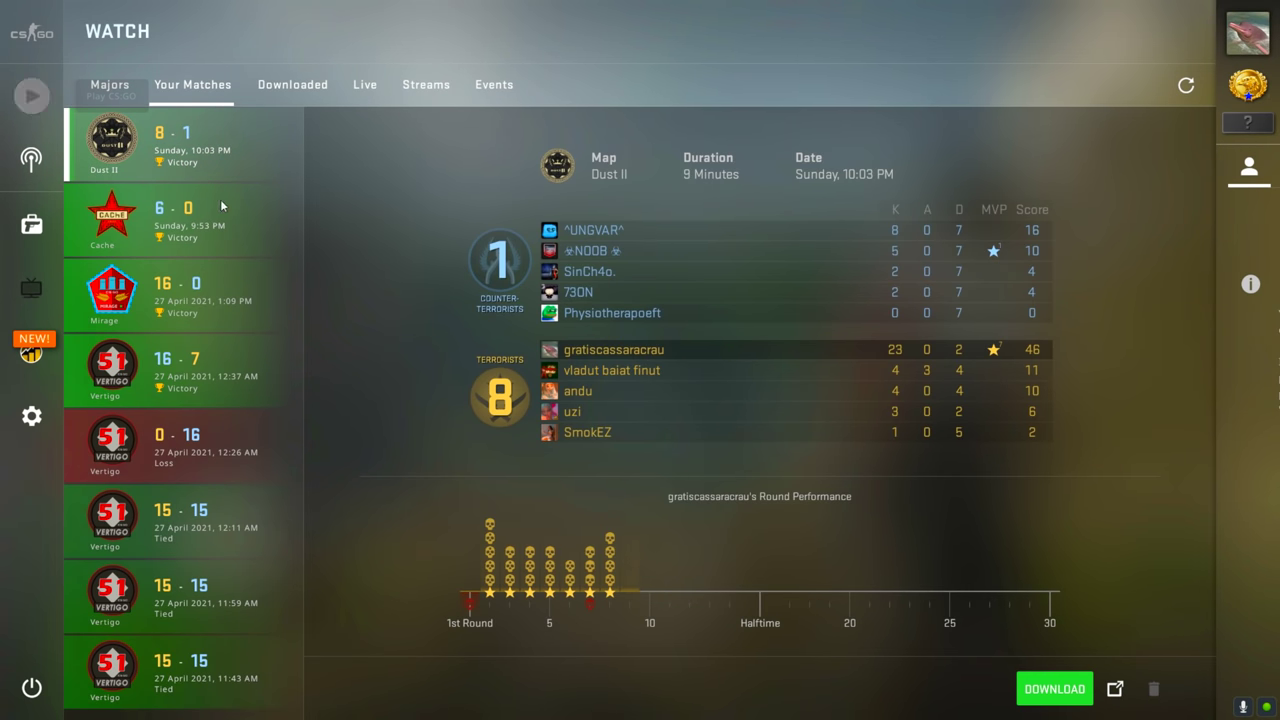
{"action": "left_click", "coordinate": [25, 52]}
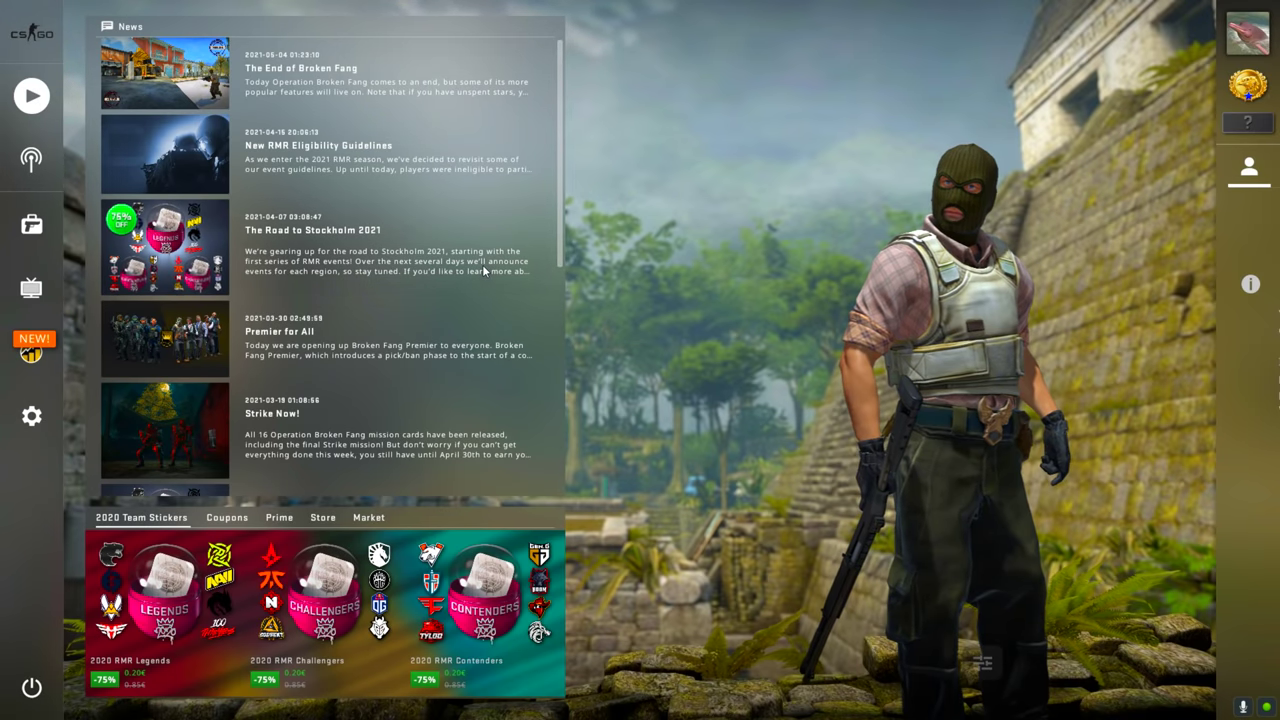
- Switch to BetaLoader's cheat list and inject OTC V3 into the running game
{"action": "key", "text": "alt+Tab"}
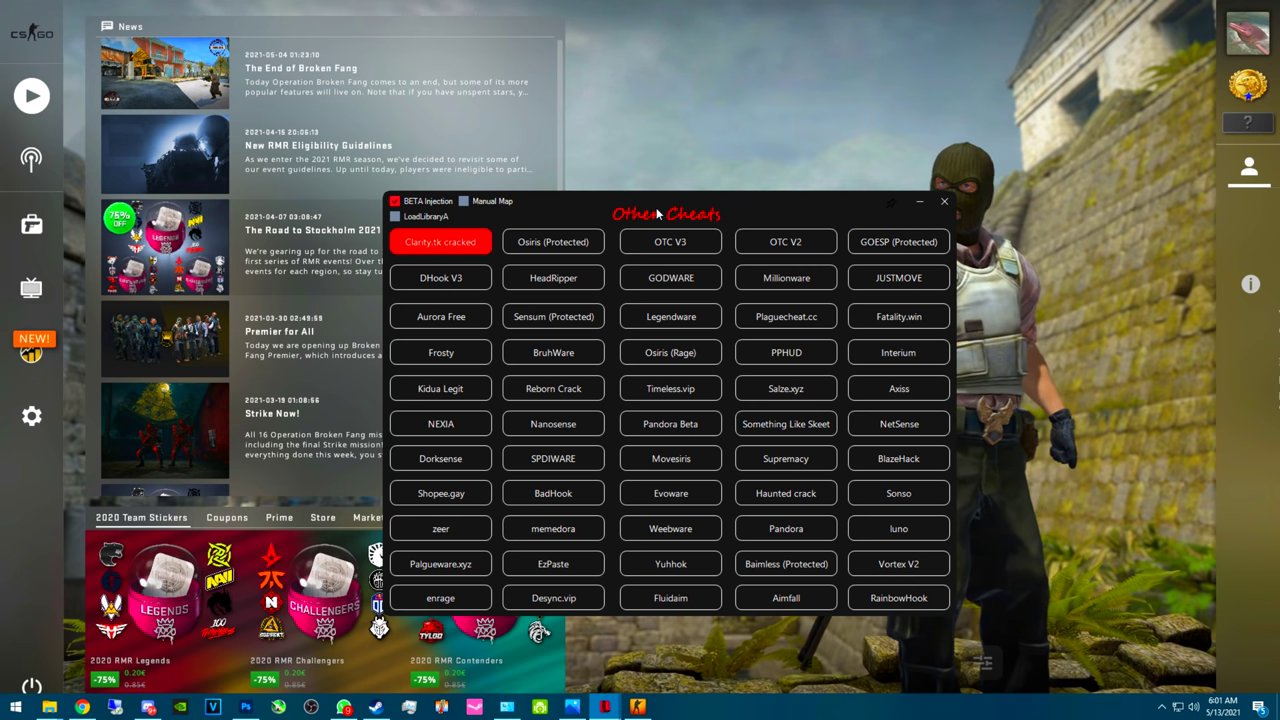
{"action": "left_click_drag", "start_coordinate": [657, 213], "coordinate": [604, 205]}
{"action": "left_click", "coordinate": [612, 223]}
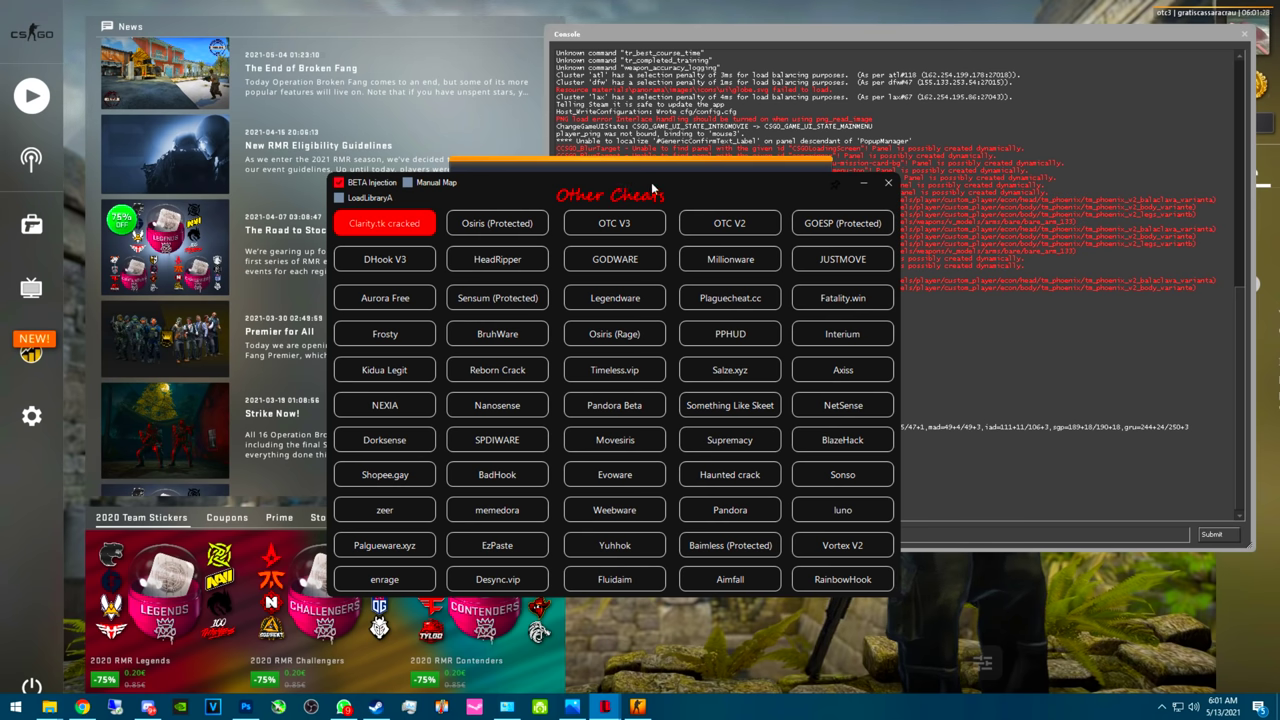
- Close all BetaLoader windows
{"action": "left_click", "coordinate": [884, 183]}
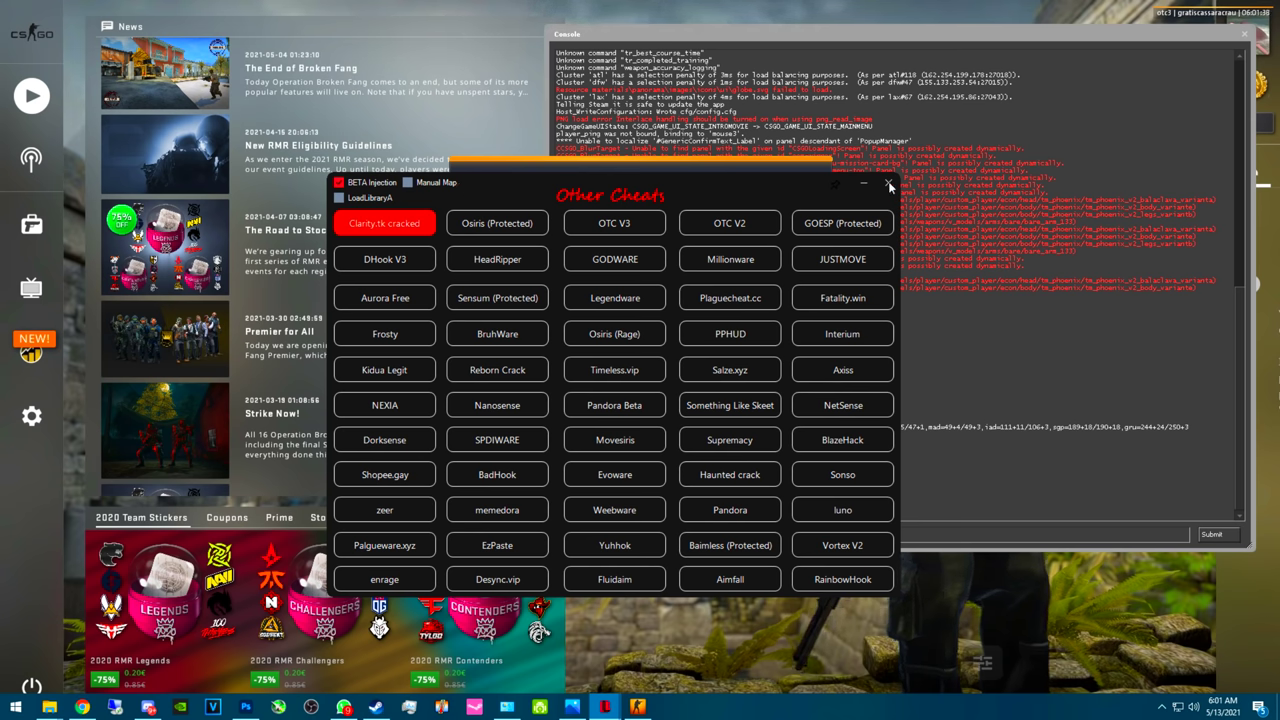
{"action": "right_click", "coordinate": [605, 707]}
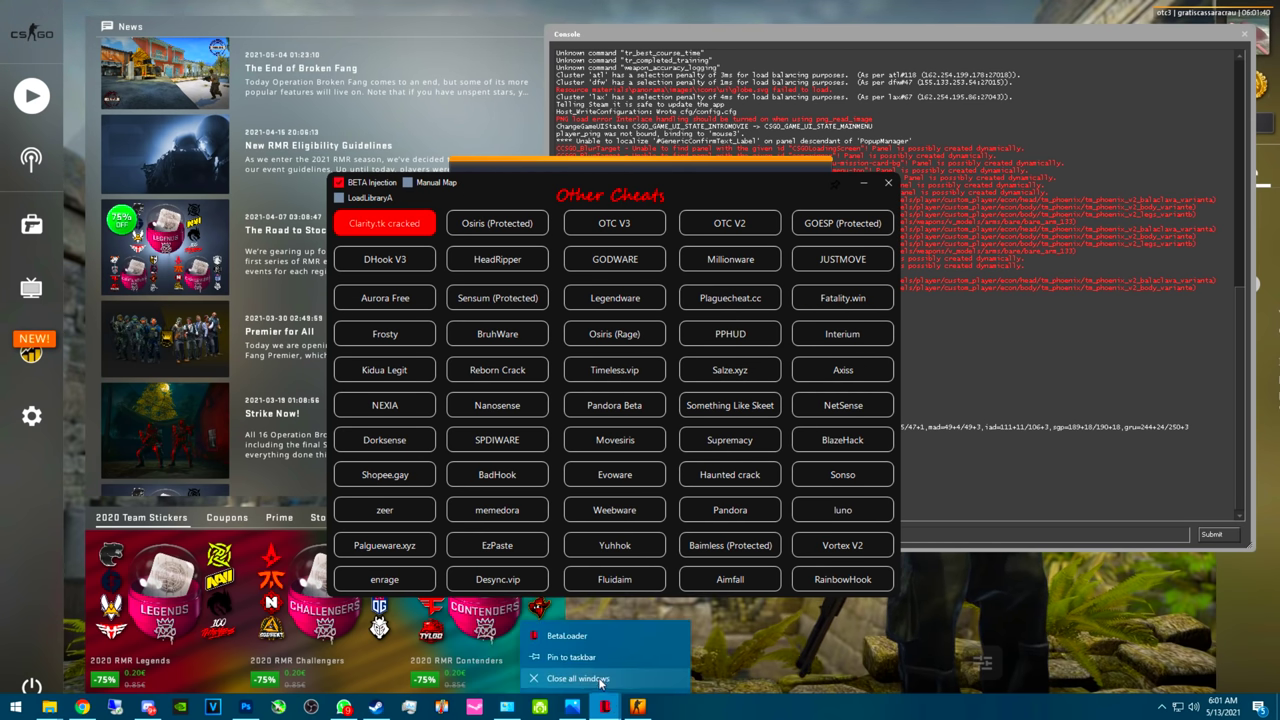
{"action": "left_click", "coordinate": [578, 678]}
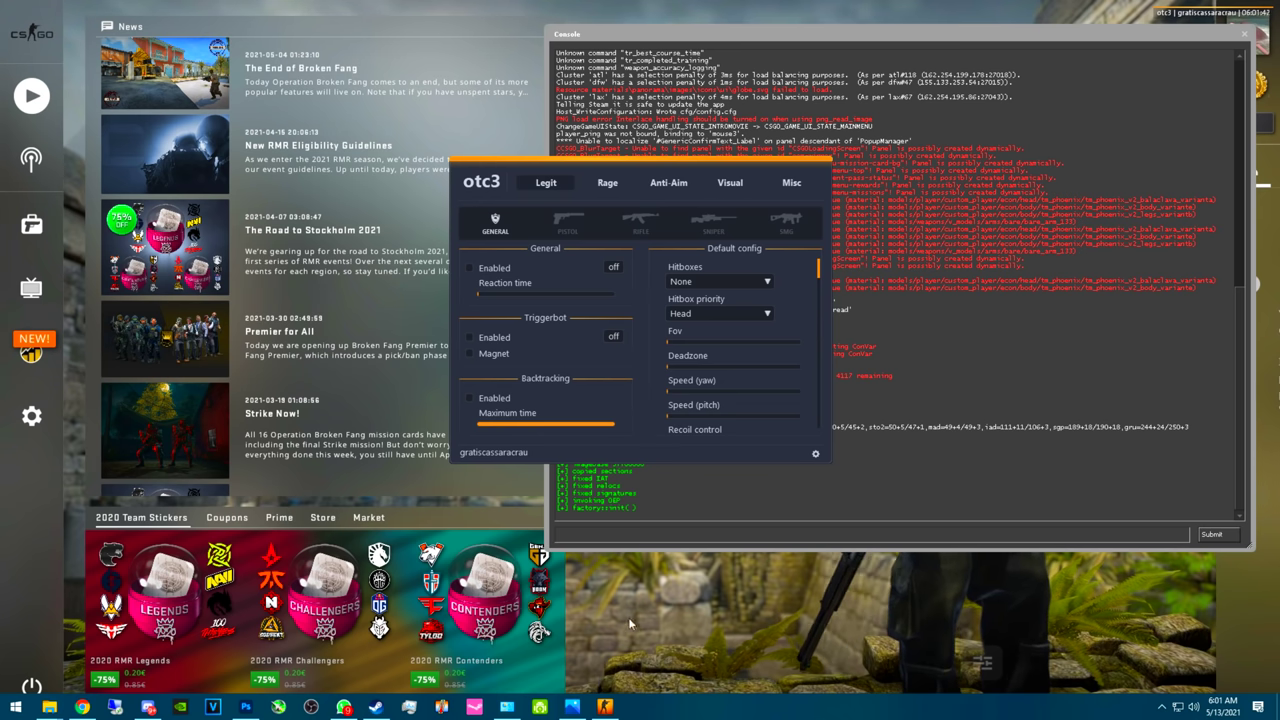
- Check the game's CPU usage in Task Manager and the core temperatures in Core Temp, closing Core Temp when done
{"action": "right_click", "coordinate": [643, 704]}
{"action": "left_click", "coordinate": [678, 634]}
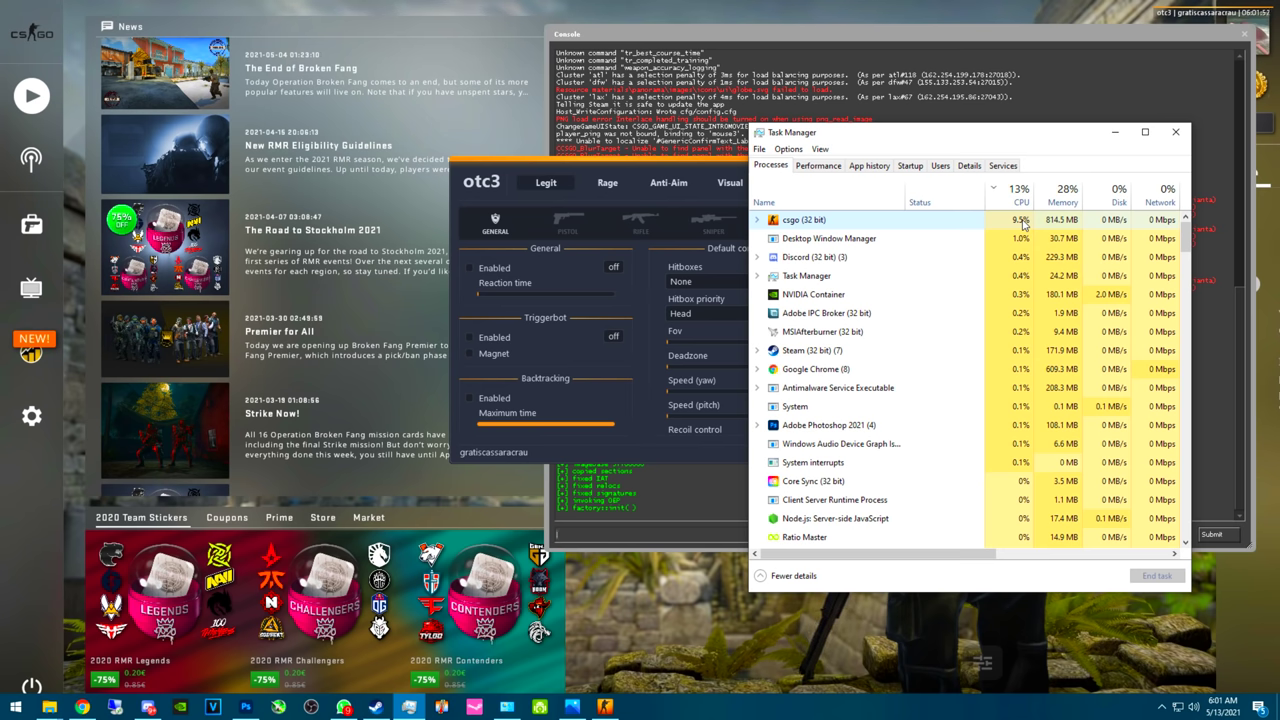
{"action": "key", "text": "super"}
{"action": "type", "text": "c"}
{"action": "key", "text": "Return"}
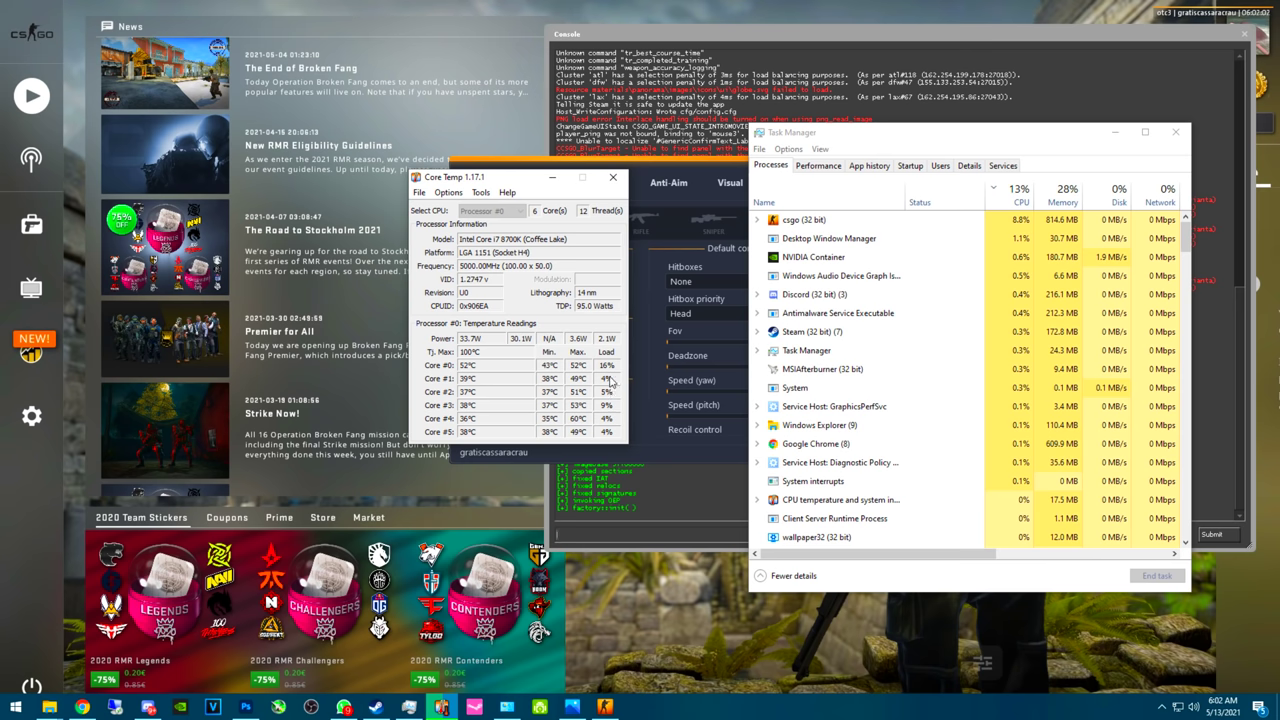
{"action": "left_click", "coordinate": [613, 177]}
- Bring the game to the front, move the otc3 menu lower, and hide the menu and the developer console
{"action": "left_click", "coordinate": [682, 225]}
{"action": "left_click_drag", "start_coordinate": [680, 163], "coordinate": [687, 250]}
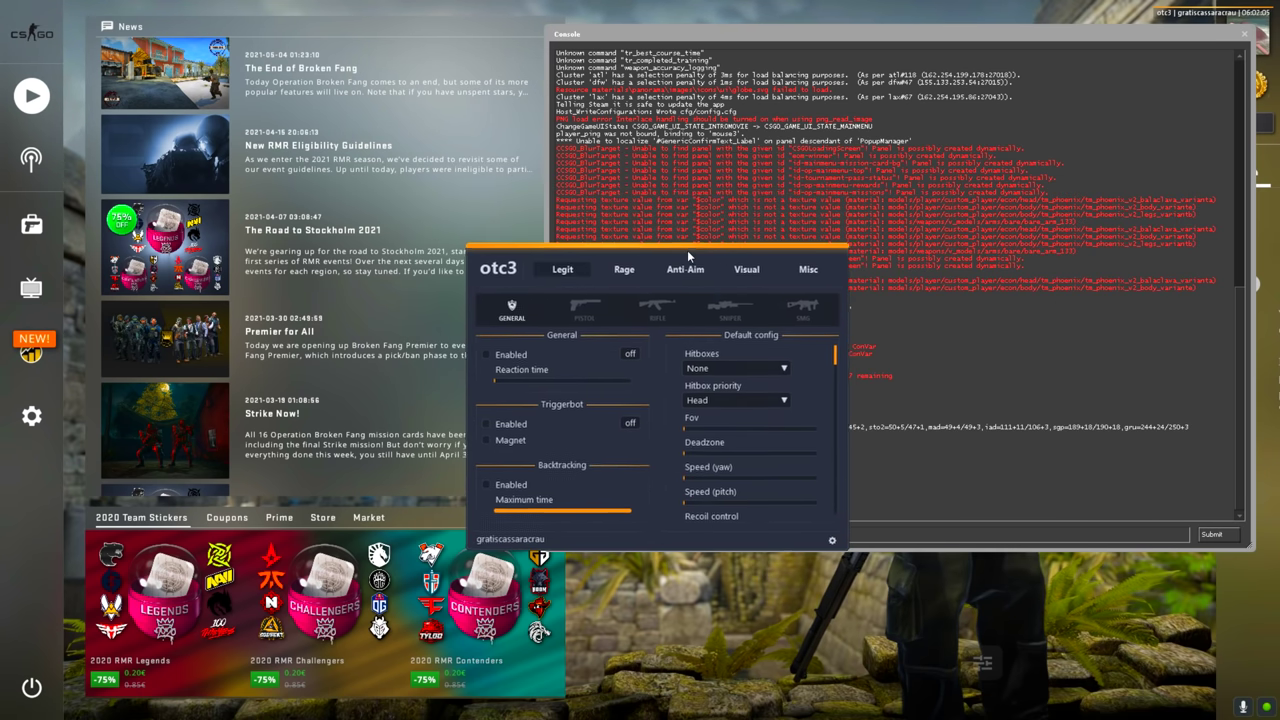
{"action": "key", "text": "Insert"}
{"action": "key", "text": "Escape"}
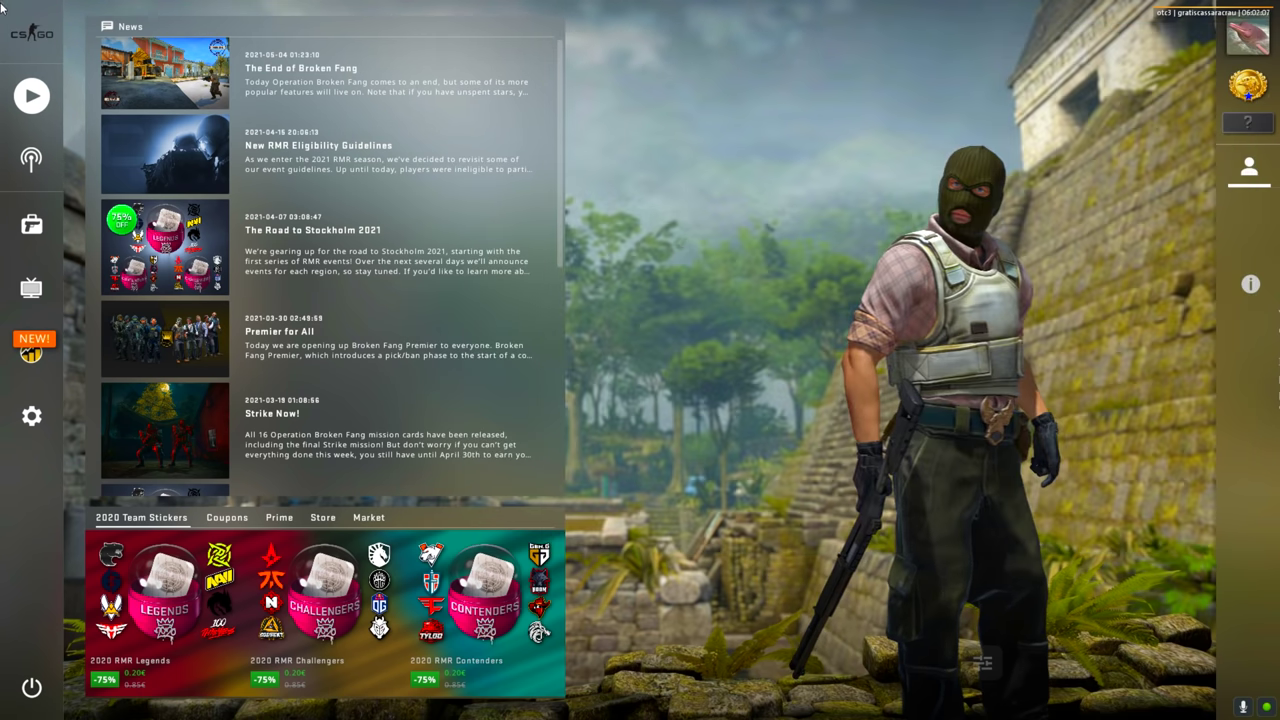
- Start the available workshop map in Custom mode
{"action": "left_click", "coordinate": [31, 96]}
{"action": "left_click", "coordinate": [200, 90]}
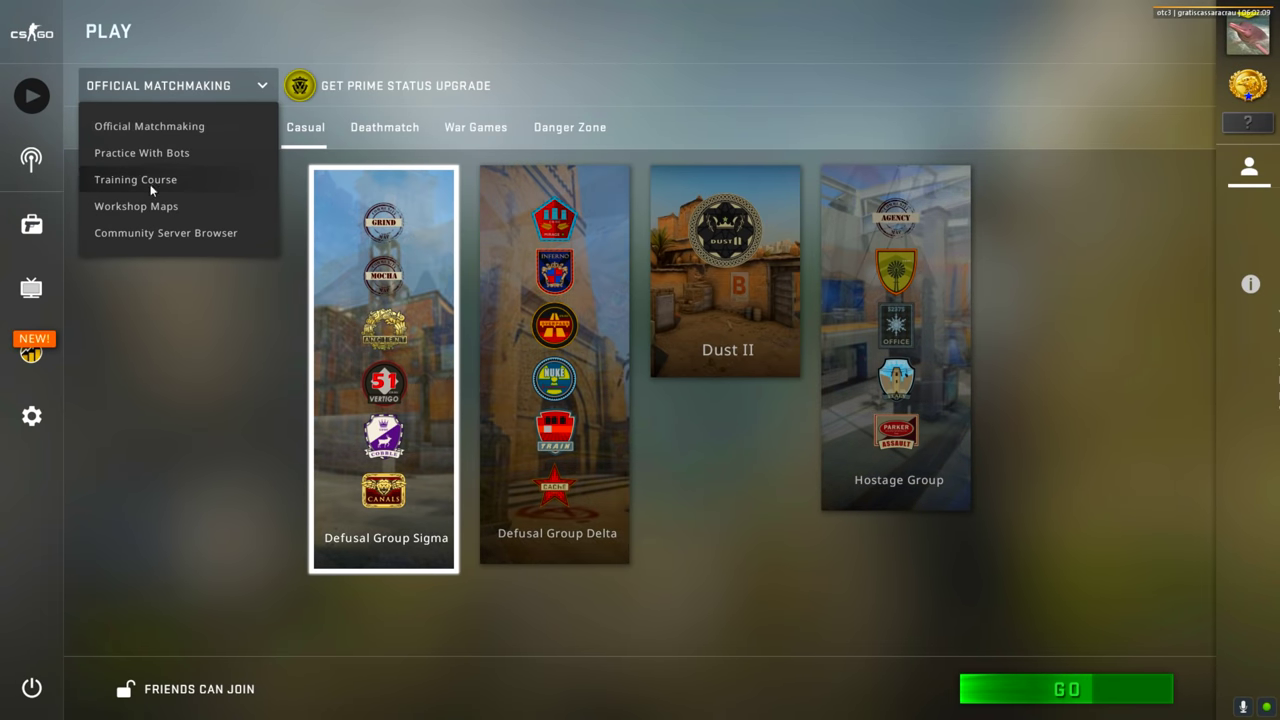
{"action": "left_click", "coordinate": [136, 206]}
{"action": "left_click", "coordinate": [1066, 689]}
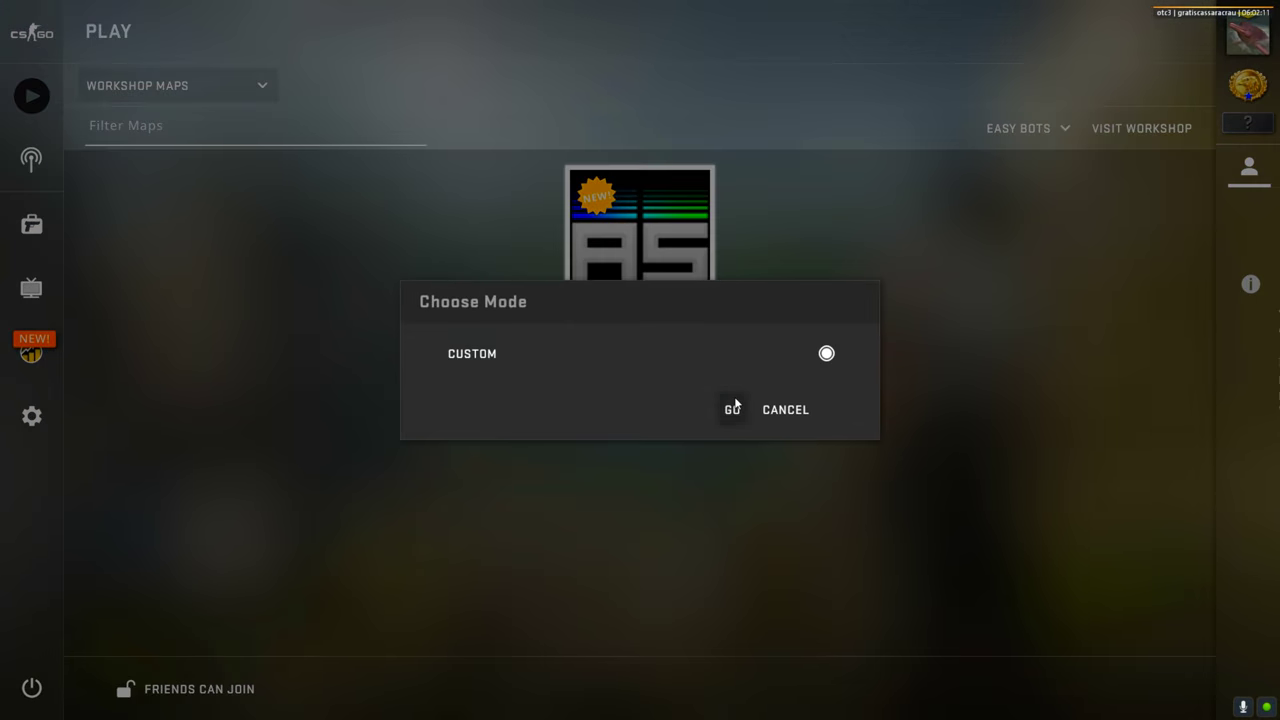
{"action": "left_click", "coordinate": [733, 409]}
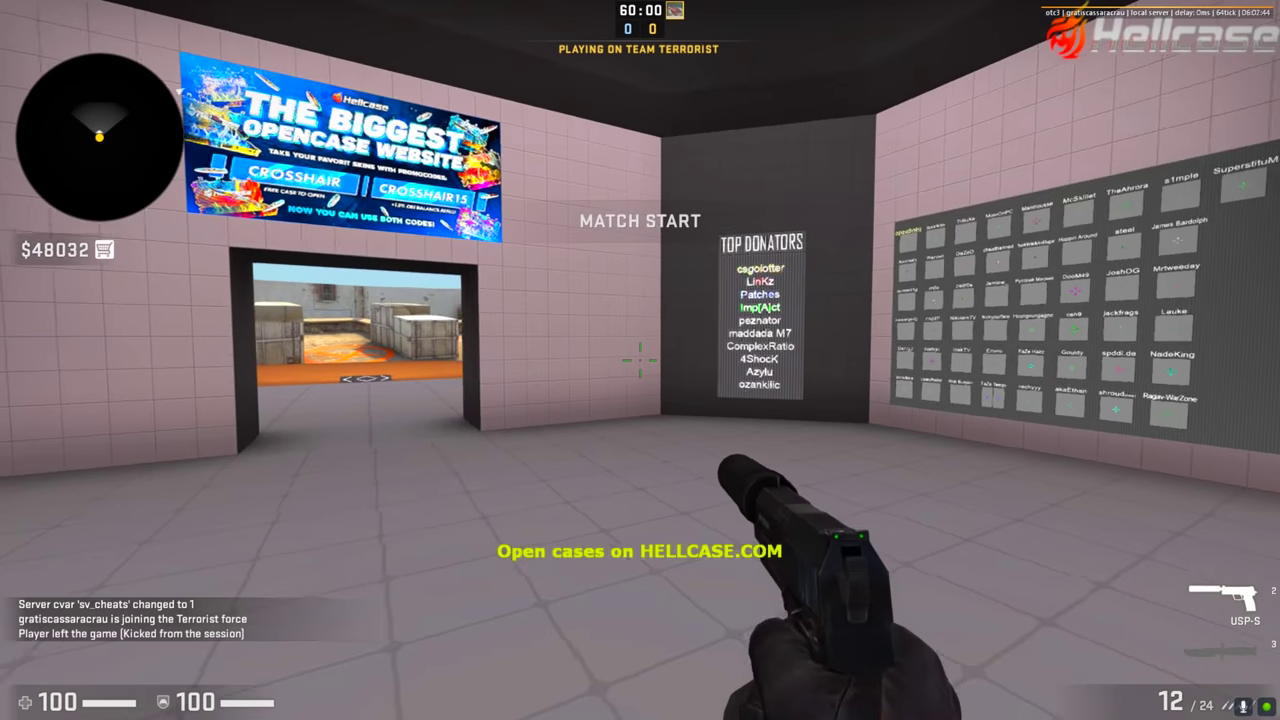
- Switch to the knife, walk out to the orange platform, and open and reposition the otc3 menu
{"action": "key", "text": "3"}
{"action": "key", "text": "w"}
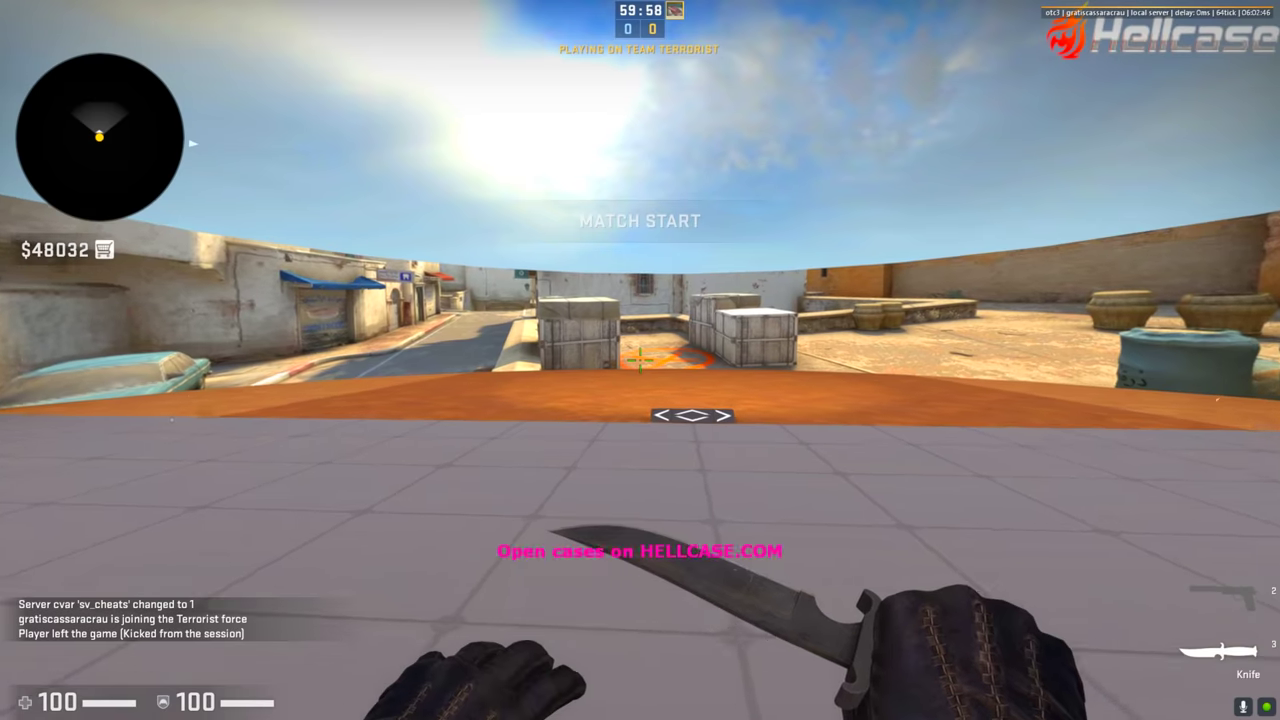
{"action": "key", "text": "f"}
{"action": "key", "text": "Insert"}
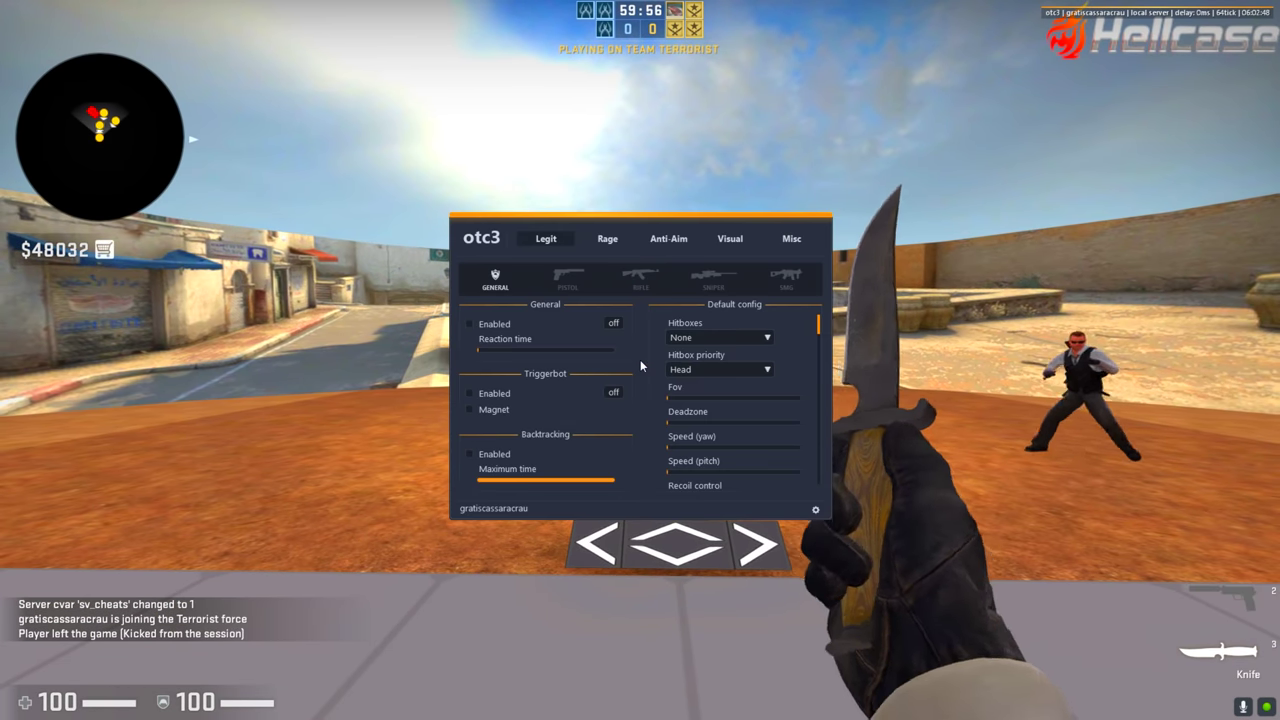
{"action": "left_click_drag", "start_coordinate": [675, 220], "coordinate": [670, 219]}
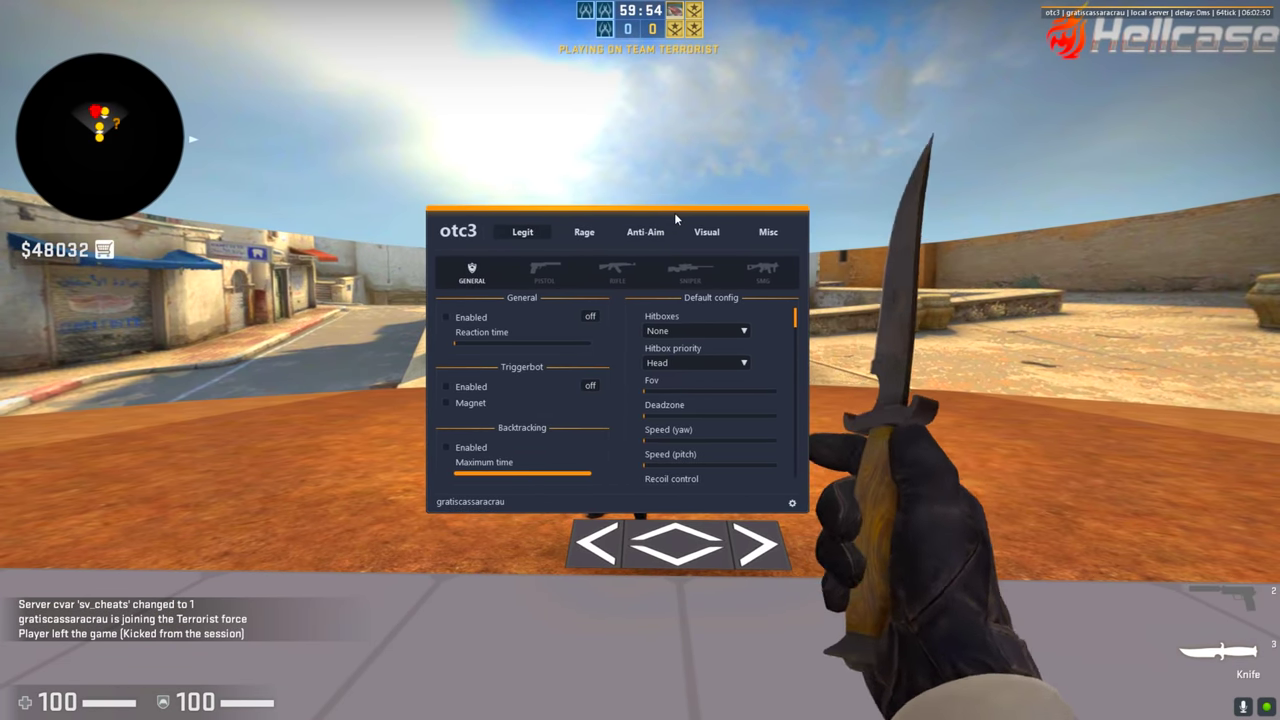